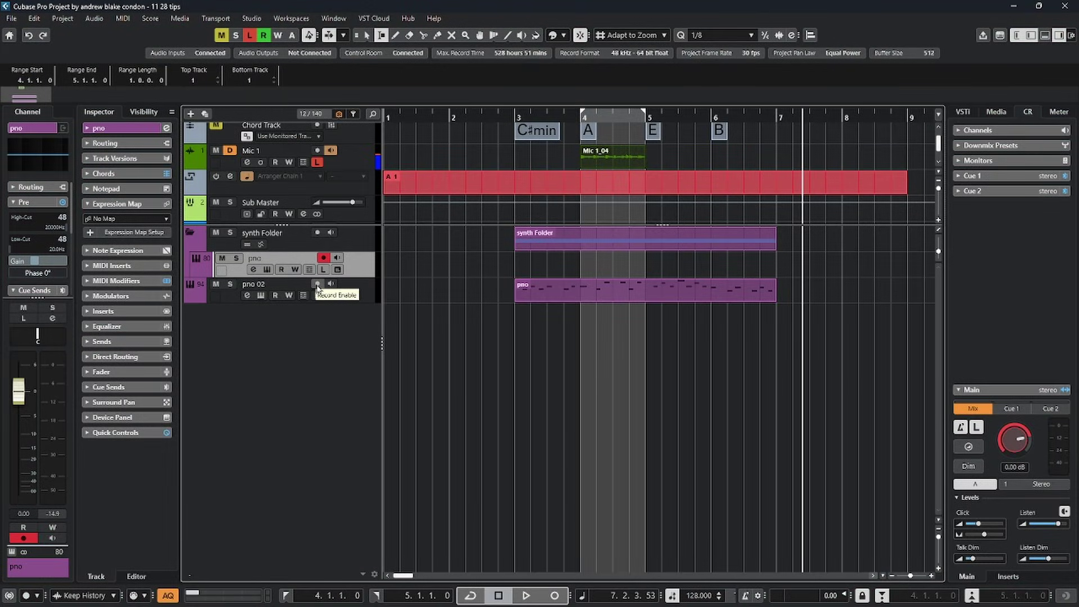
# Switch to the pno 02 track and back to pno, then play from bar 3 and turn off record enable on pno.
pyautogui.click(360, 287)
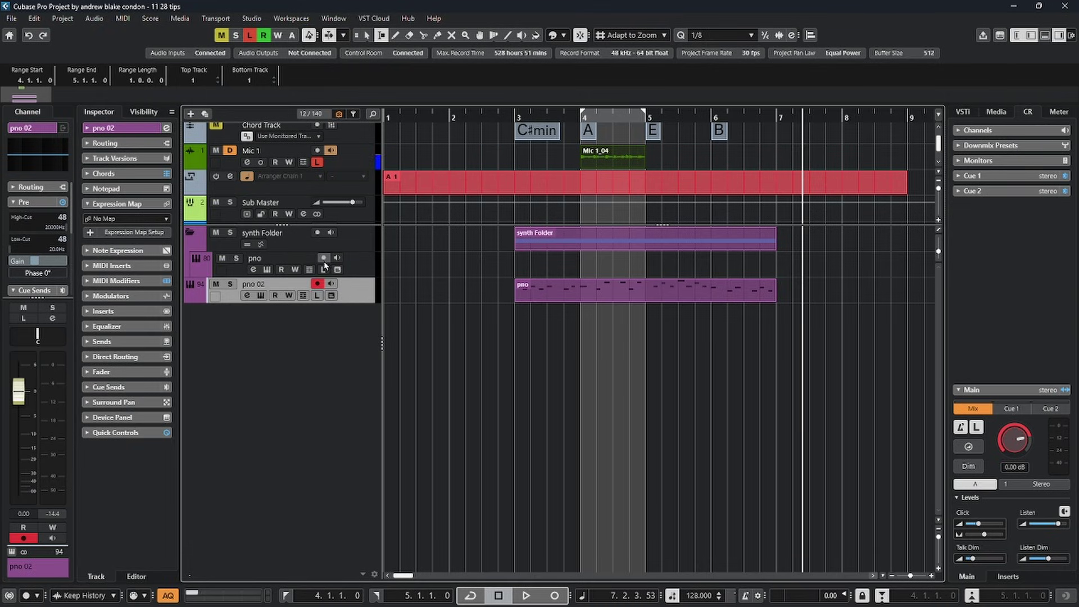
pyautogui.click(365, 272)
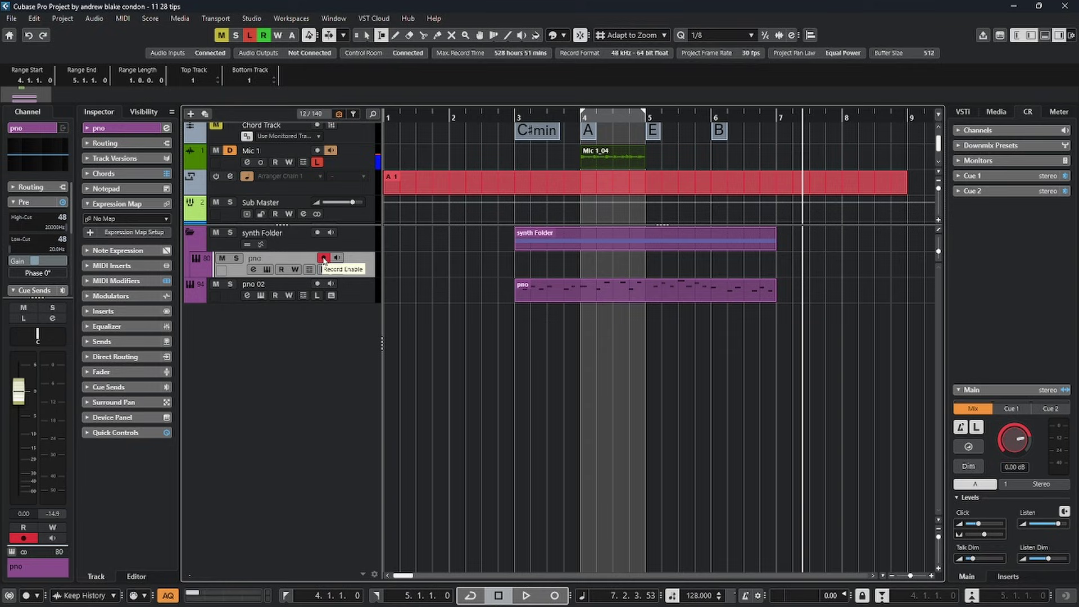
pyautogui.click(517, 118)
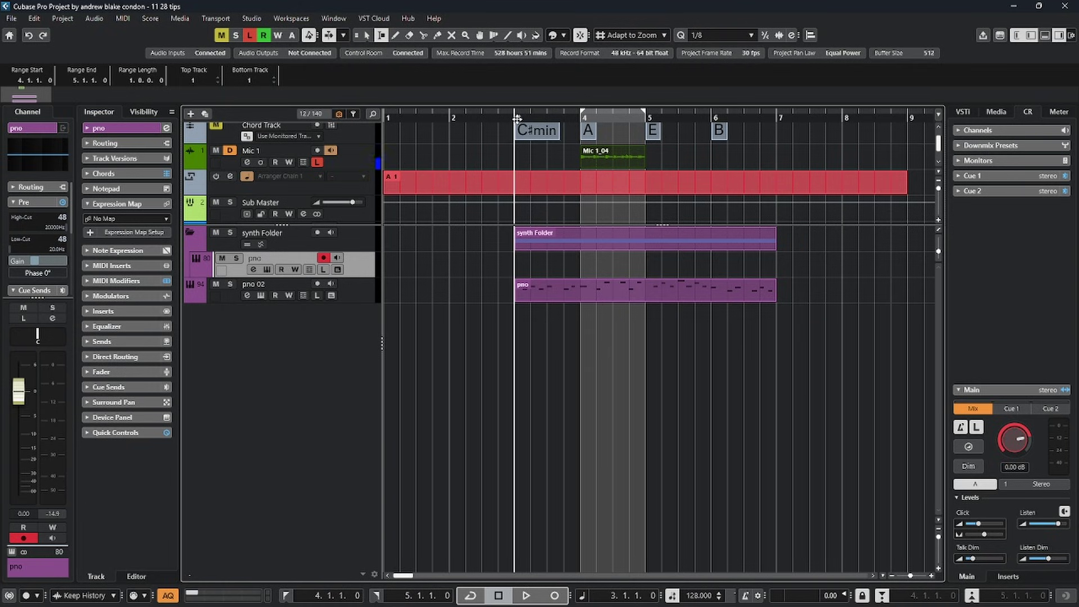
pyautogui.click(678, 262)
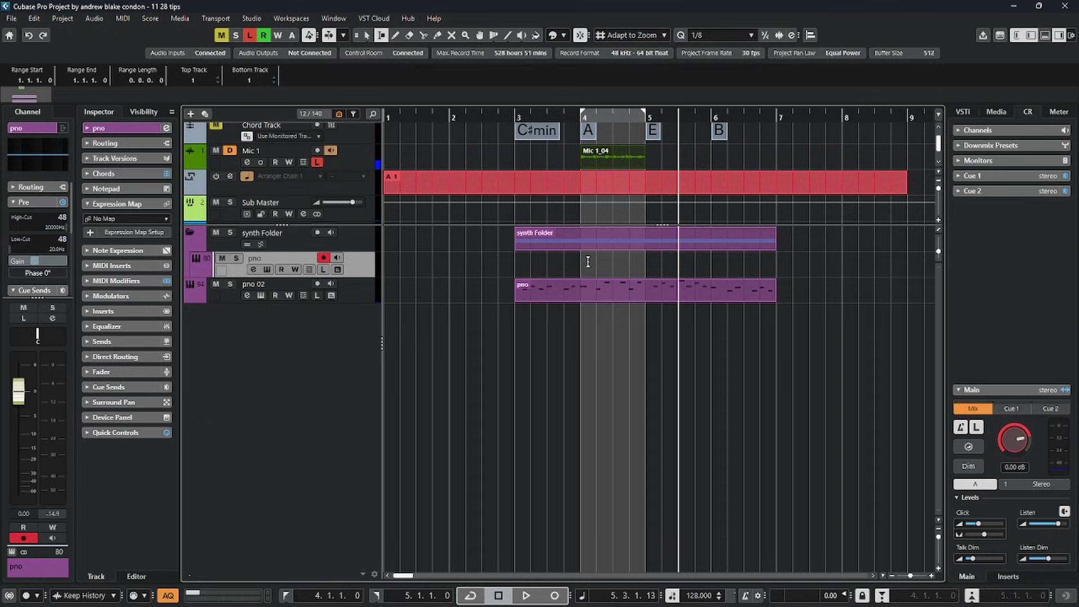
pyautogui.click(323, 258)
pyautogui.press('space')
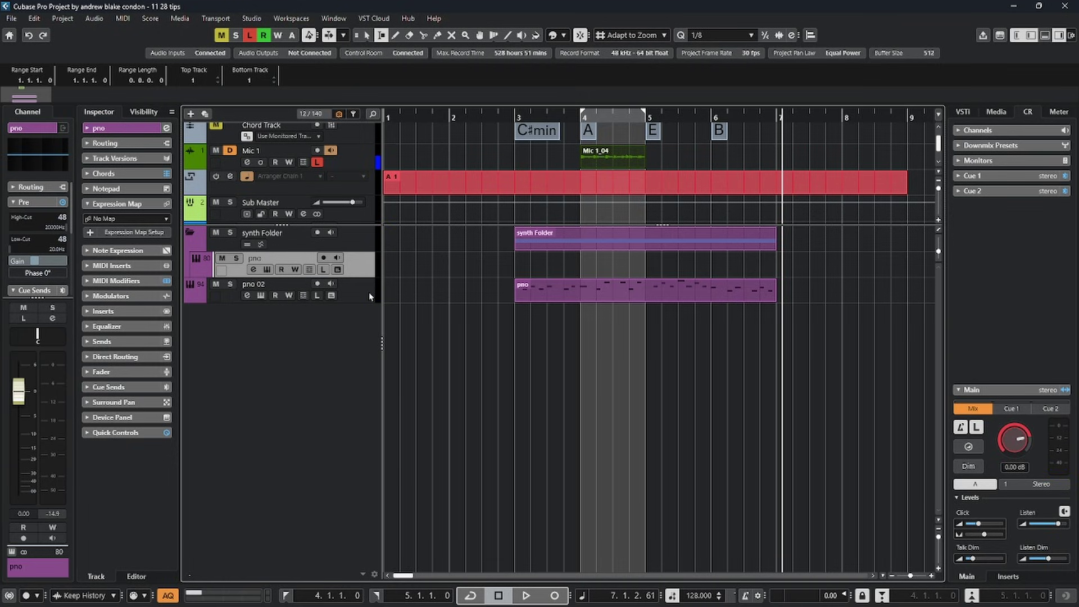
# Toggle record enable on the pno and pno 02 tracks, then select pno 02 and return to pno.
pyautogui.click(323, 257)
pyautogui.click(324, 258)
pyautogui.click(318, 284)
pyautogui.click(366, 288)
pyautogui.click(363, 276)
# Toggle Enable Record on Selected MIDI Track and Audio Track in the Project & MixConsole preferences, then switch to pno 02 and back to pno.
pyautogui.click(33, 19)
pyautogui.click(80, 501)
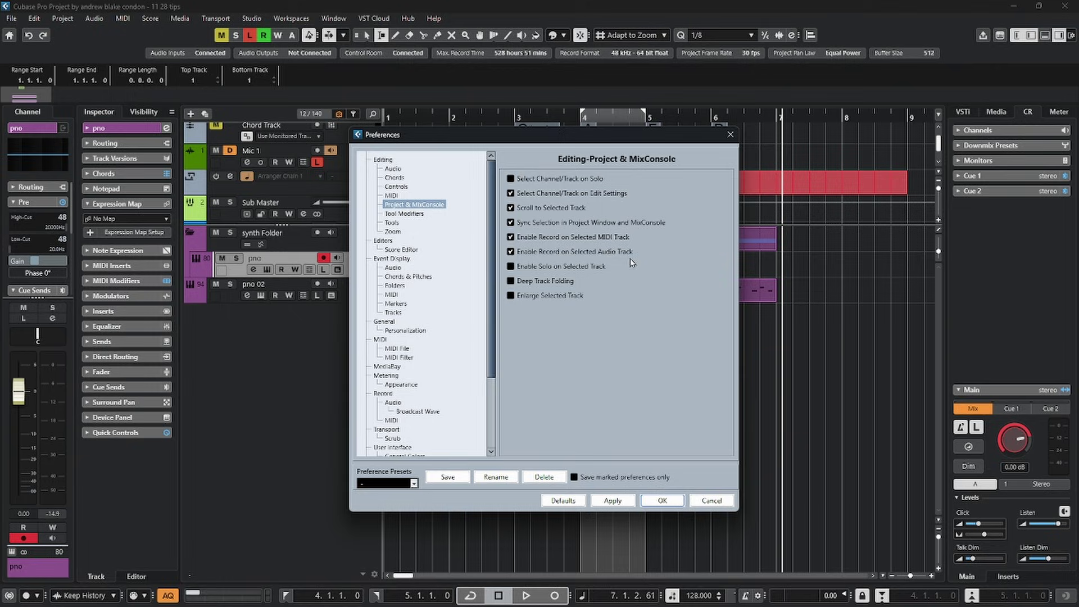
pyautogui.click(510, 252)
pyautogui.click(510, 238)
pyautogui.click(511, 255)
pyautogui.click(652, 501)
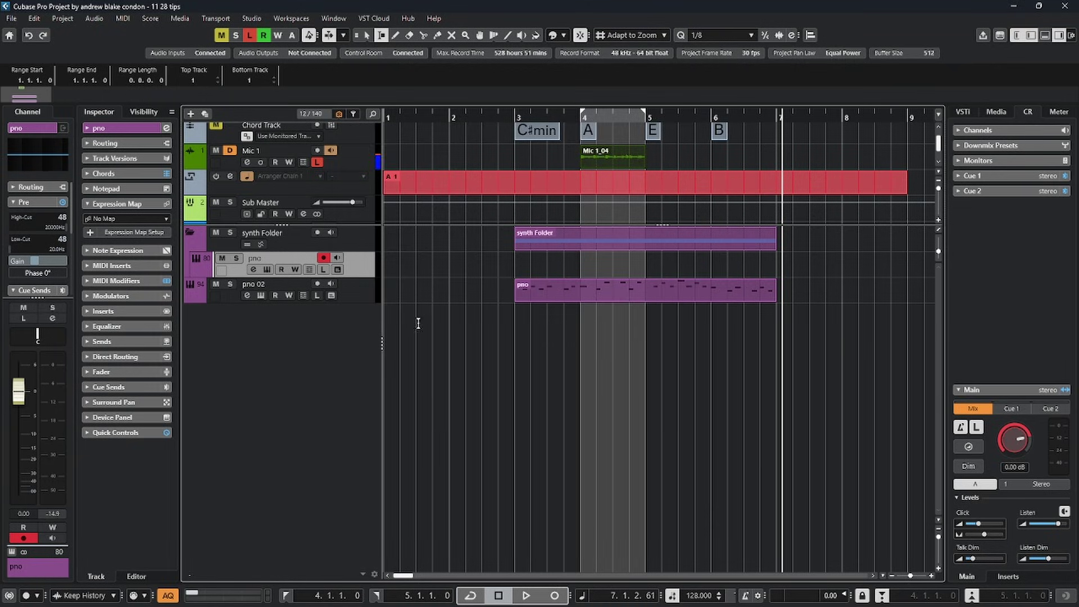
pyautogui.click(365, 294)
pyautogui.click(364, 274)
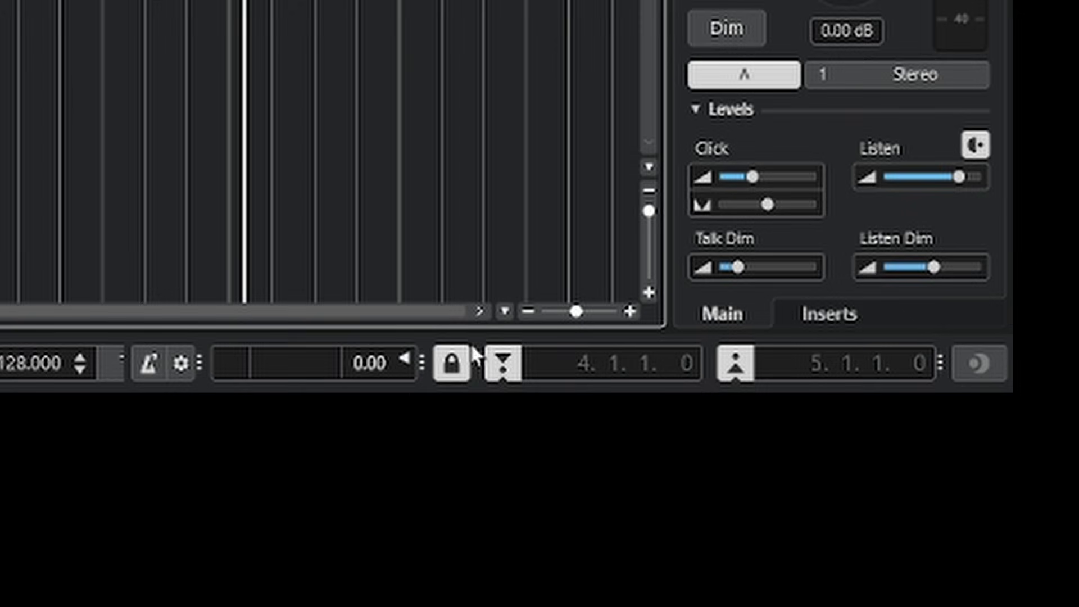
# Turn off Punch In and Punch Out while keeping the punch points locked to the locators.
pyautogui.click(500, 362)
pyautogui.click(737, 364)
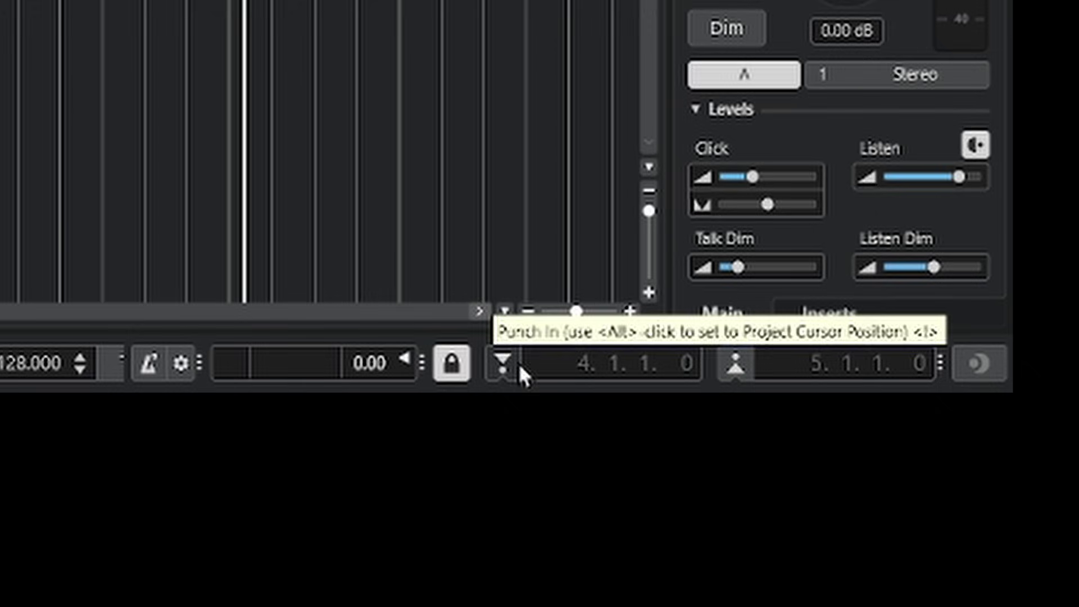
pyautogui.click(451, 364)
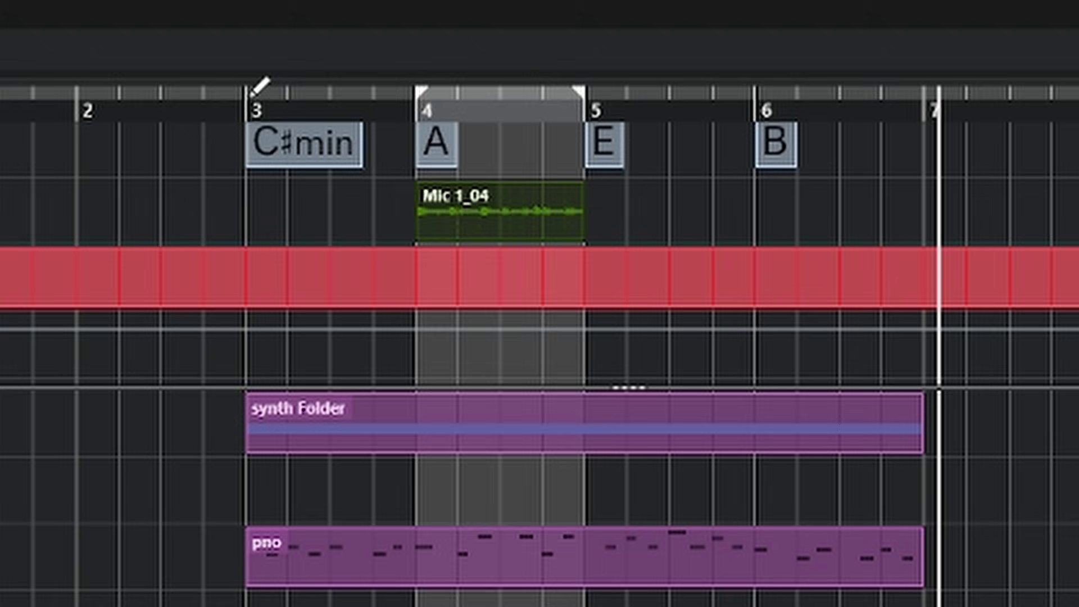
# Draw the locator range from bar 3 to 4, then shift it to bars 4 to 5.
pyautogui.moveTo(253, 86); pyautogui.dragTo(410, 83)
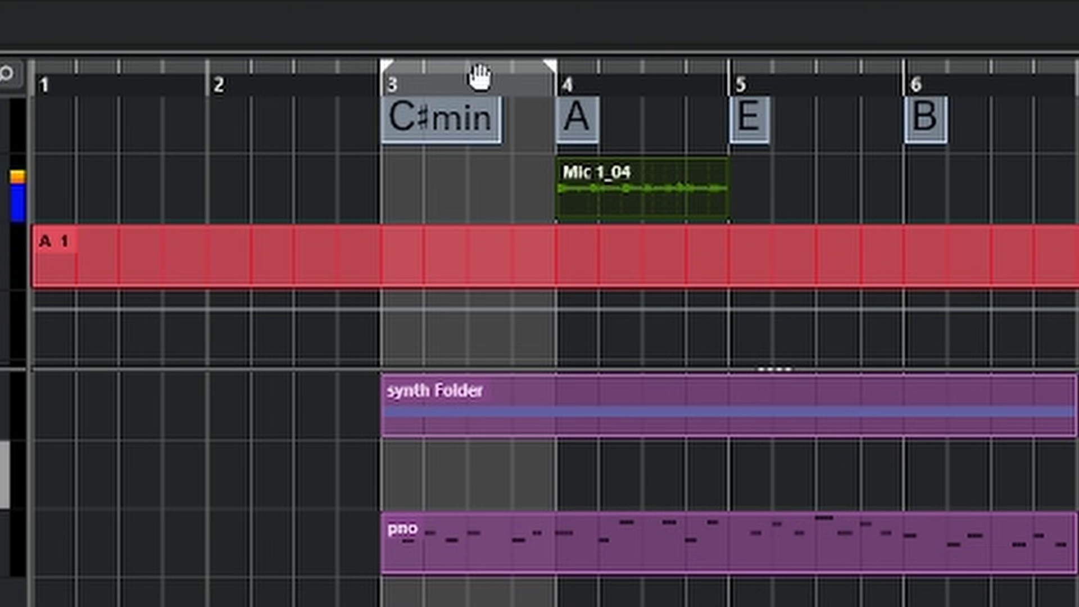
pyautogui.moveTo(479, 76); pyautogui.dragTo(661, 77)
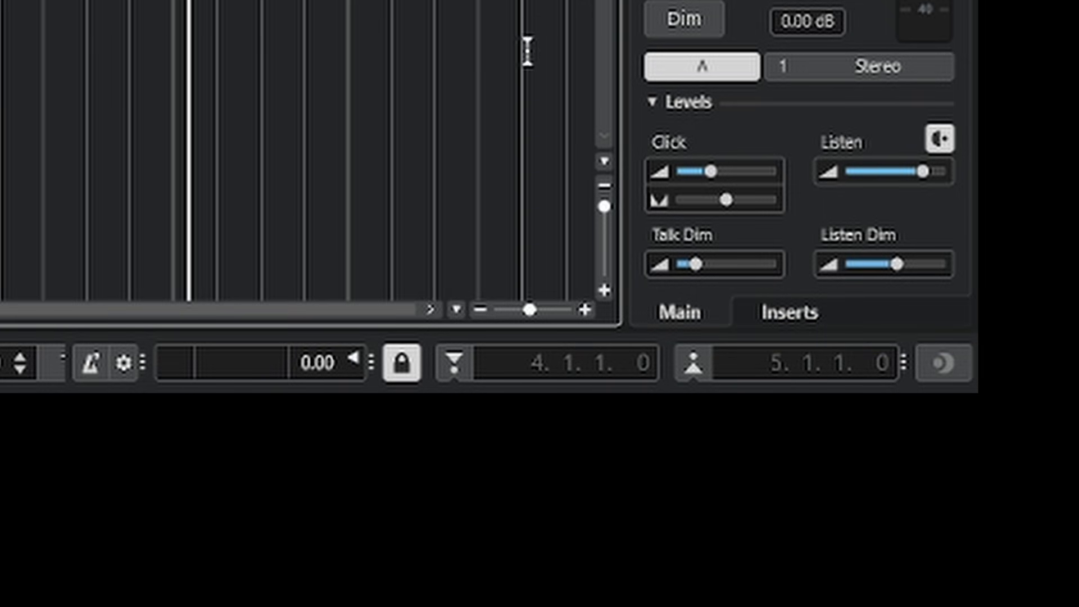
# Turn on Punch In and Punch Out, then play from bar 3 through the punch range and stop.
pyautogui.click(456, 360)
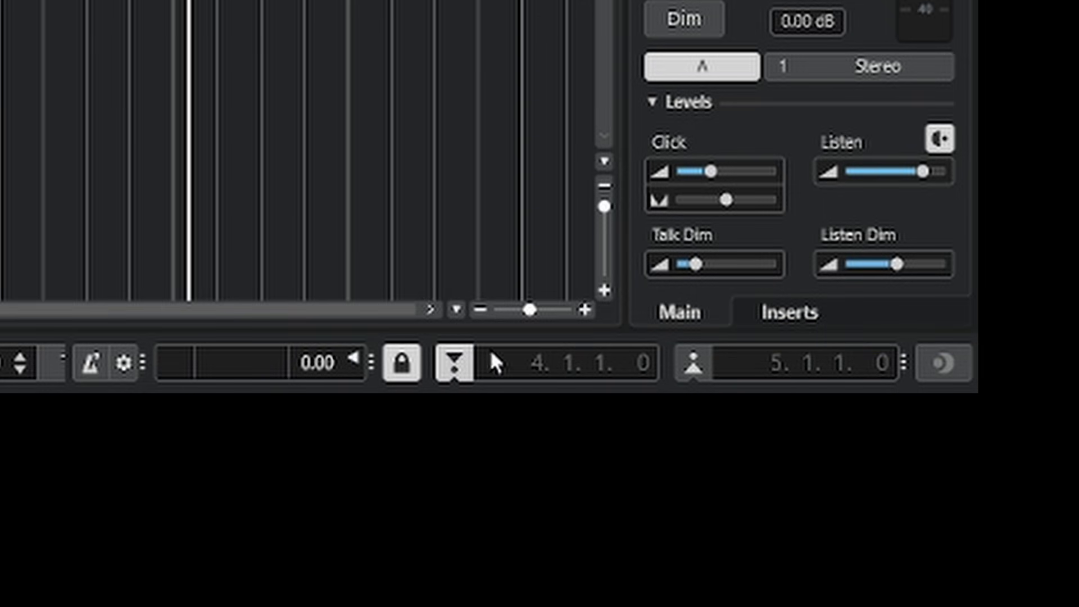
pyautogui.click(701, 360)
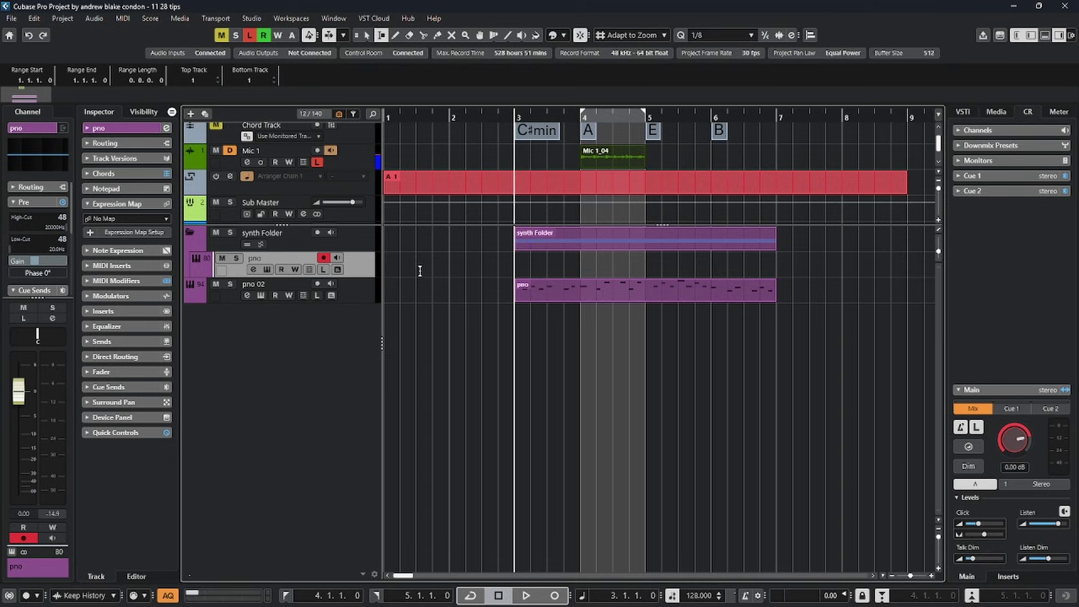
pyautogui.press('space')
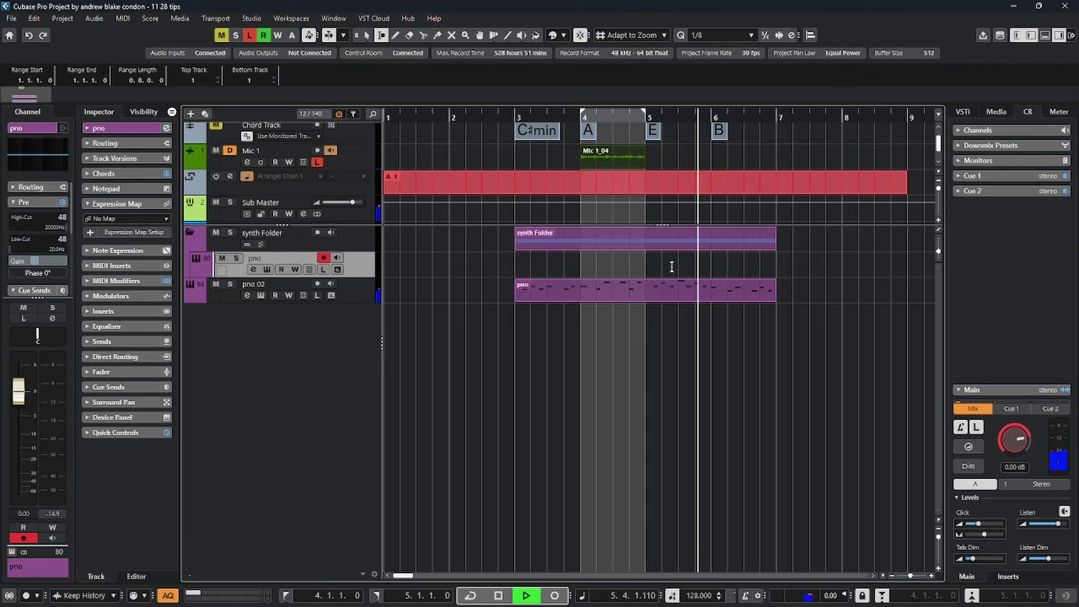
pyautogui.press('space')
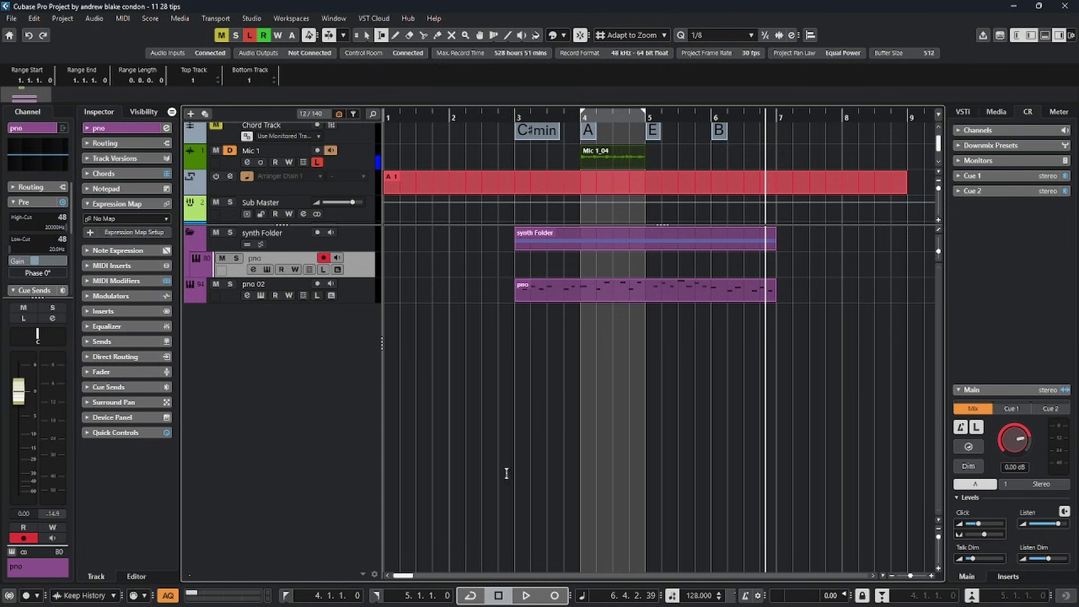
# Record-enable the pno 02 track alongside pno, then play from bar 3 through the punch range and stop.
pyautogui.click(317, 284)
pyautogui.click(514, 349)
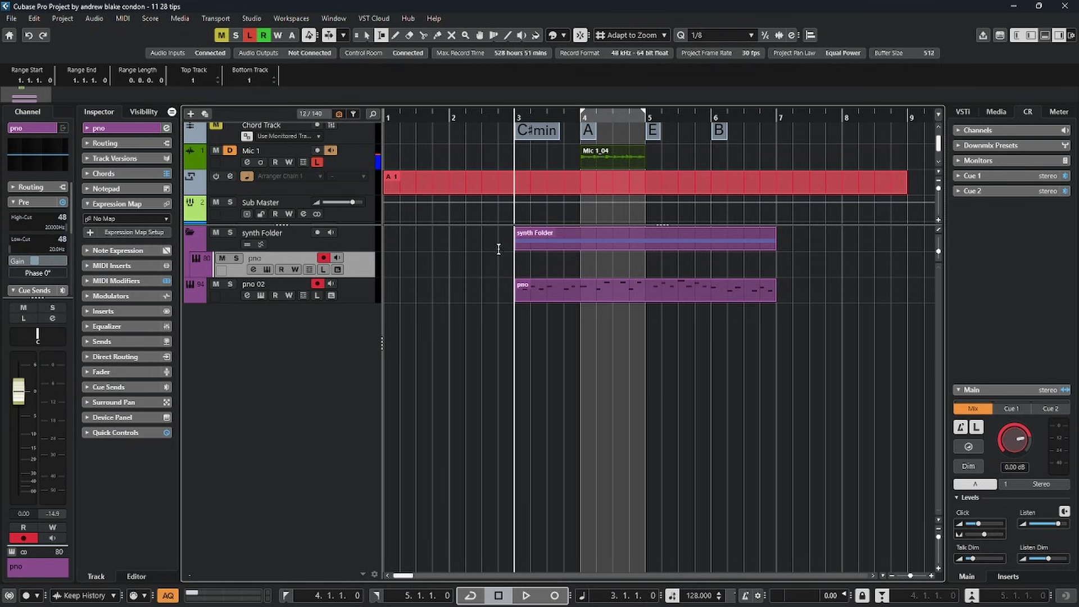
pyautogui.press('space')
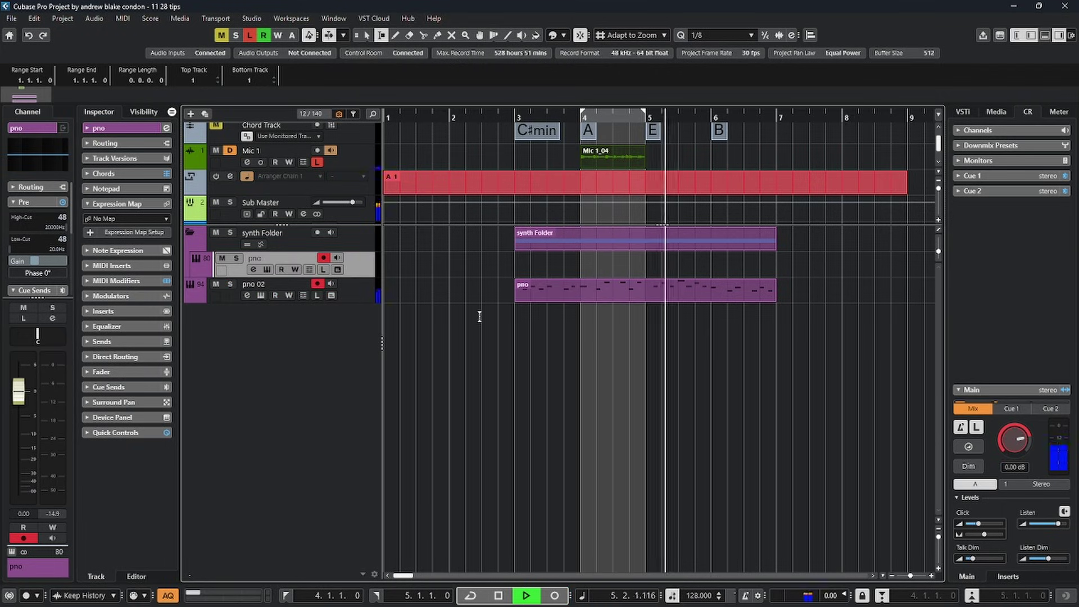
pyautogui.press('space')
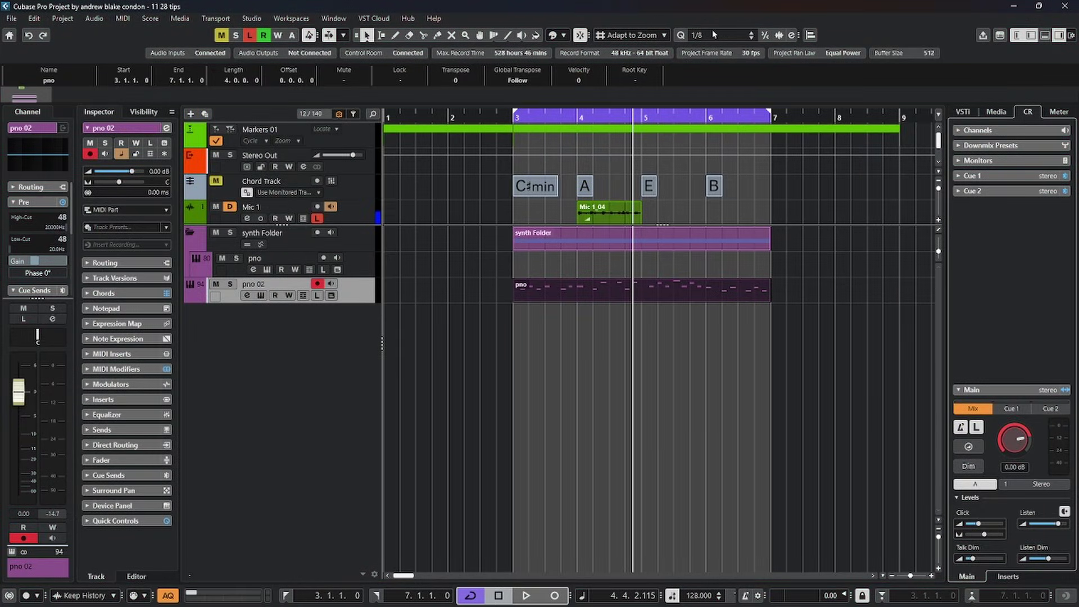
# Look through the project's quantize presets, then open the Quantize Panel and place it over the track area.
pyautogui.click(713, 30)
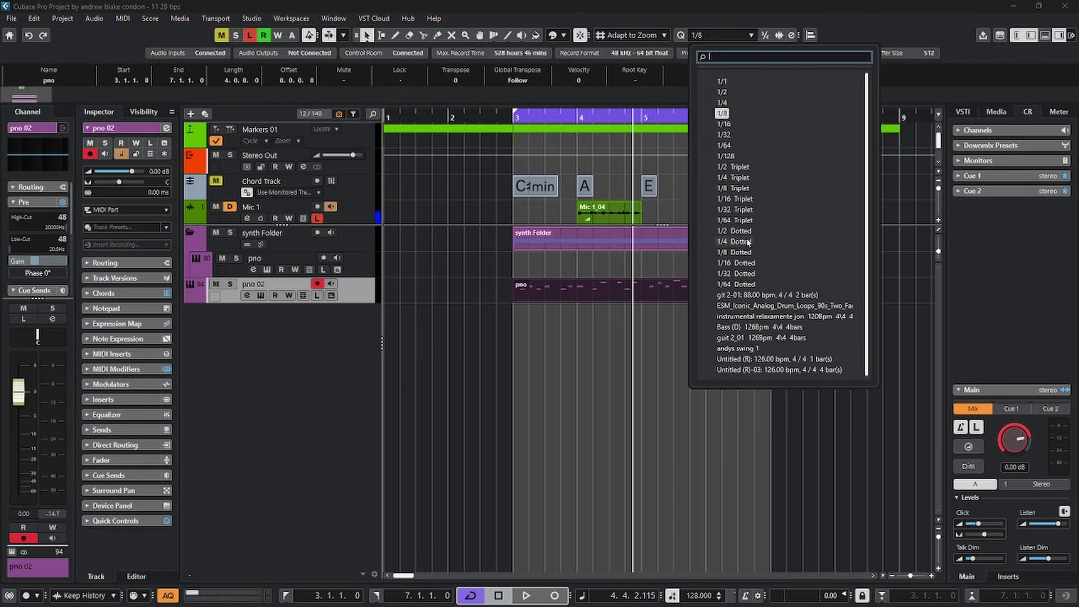
pyautogui.click(681, 35)
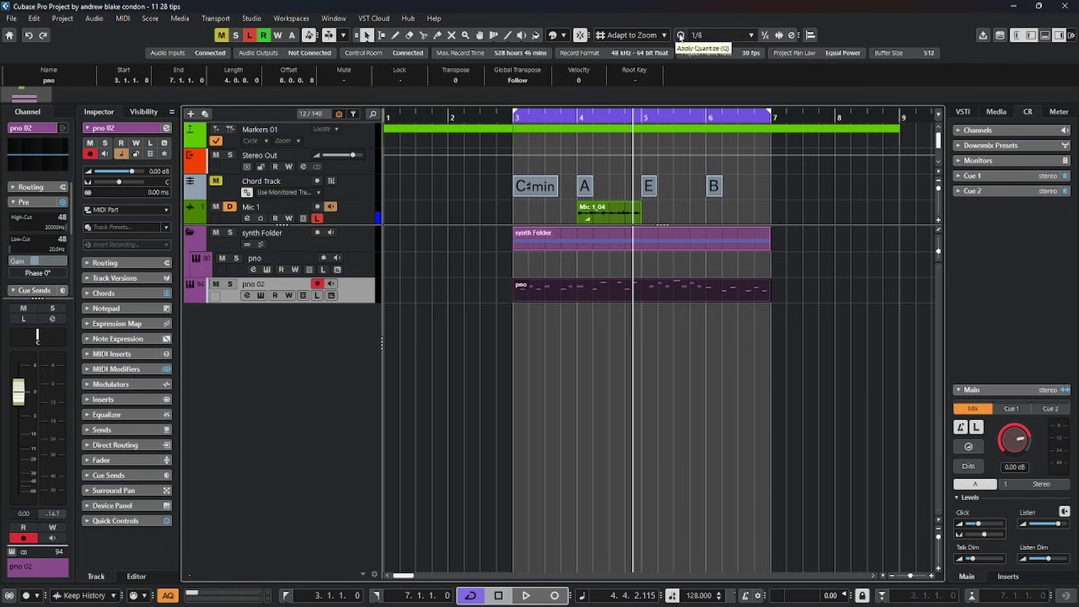
pyautogui.click(792, 35)
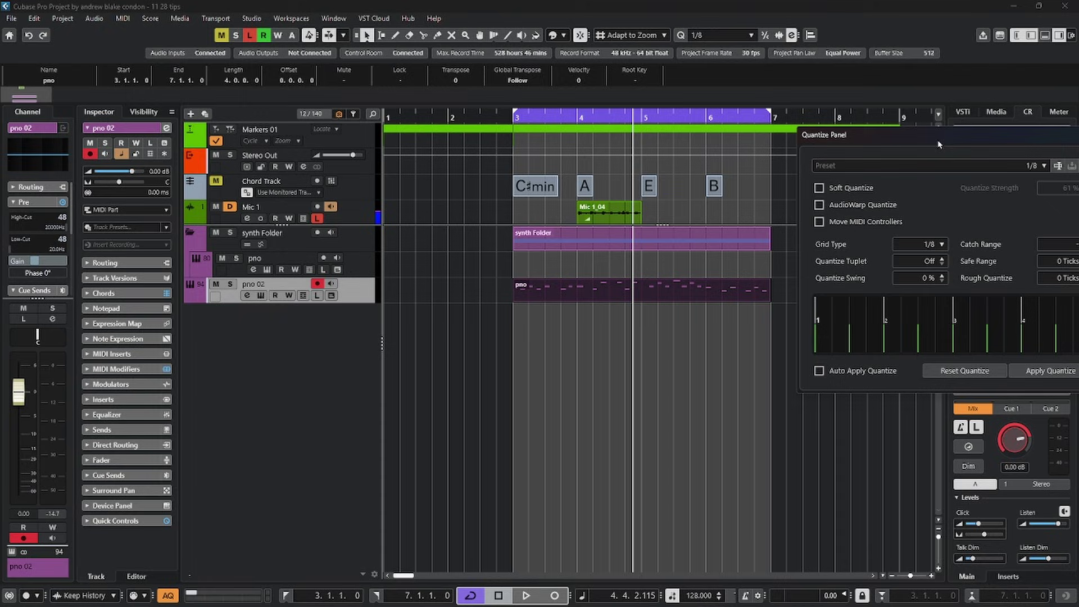
pyautogui.moveTo(916, 140); pyautogui.dragTo(427, 190)
# Examine the full preset list in the Quantize Panel without choosing a preset, then close the panel.
pyautogui.click(440, 228)
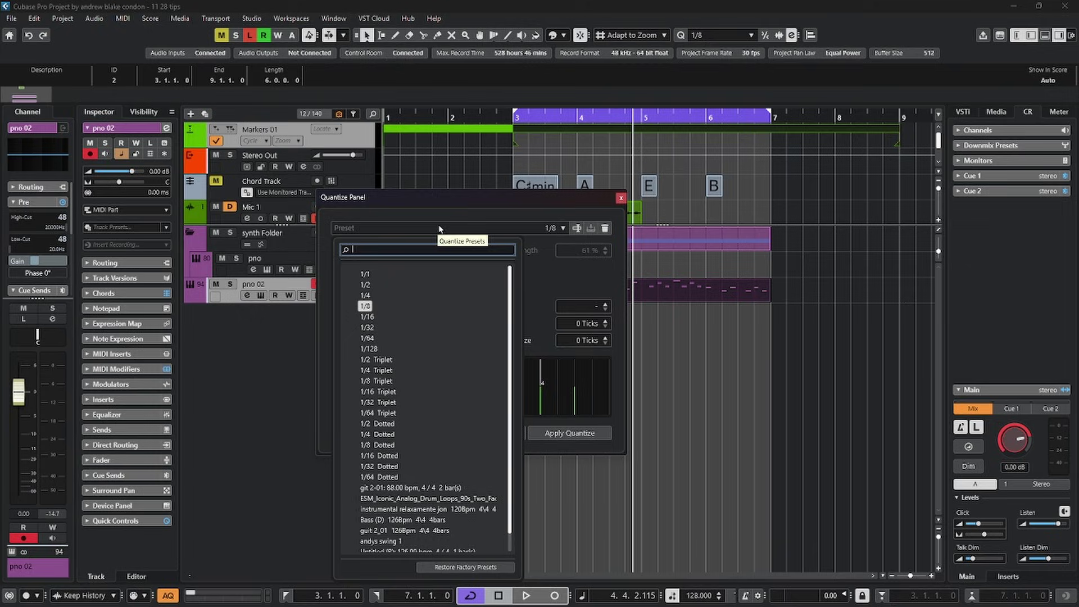
pyautogui.scroll(-1, 460, 302)
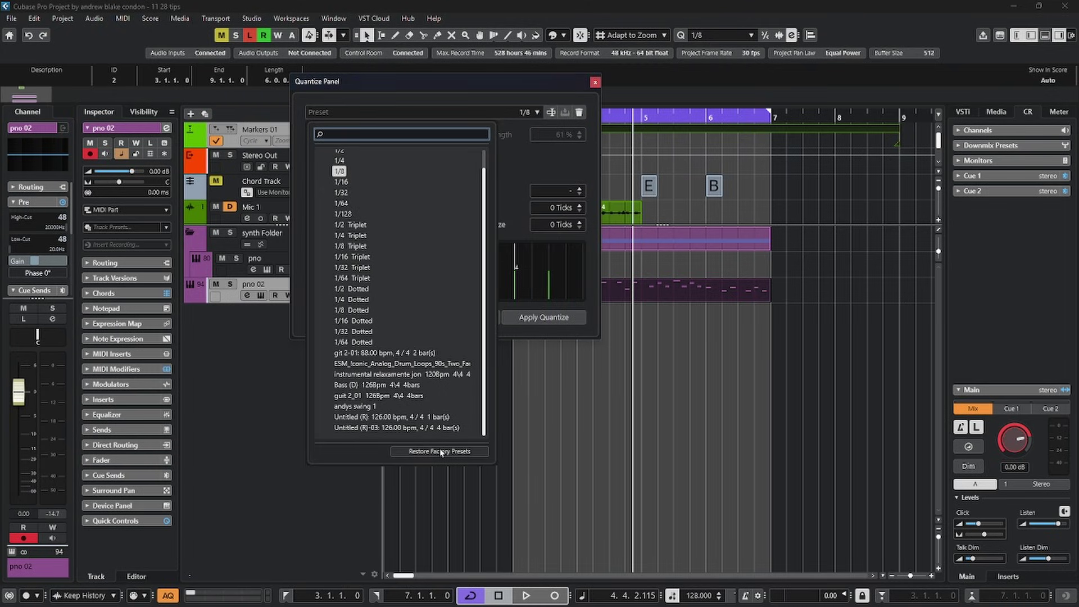
pyautogui.press('Escape')
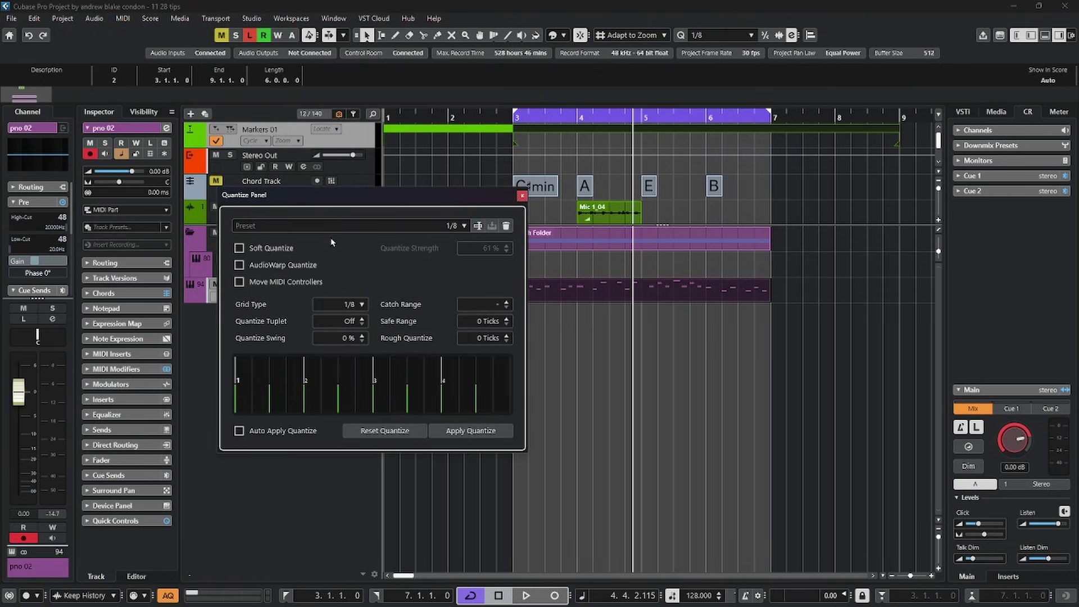
pyautogui.moveTo(332, 241); pyautogui.dragTo(295, 246)
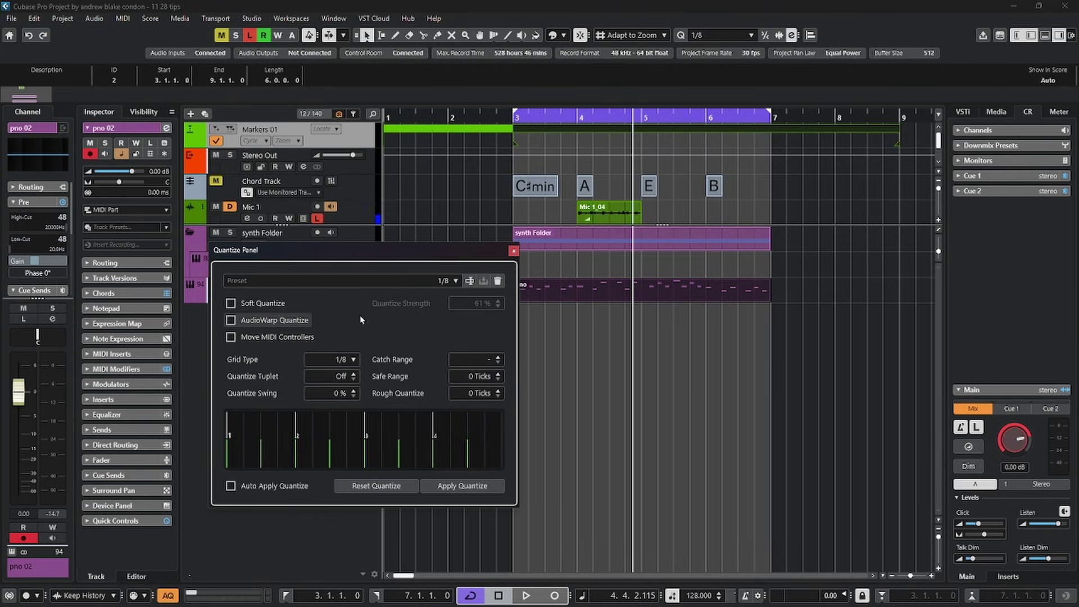
pyautogui.click(313, 284)
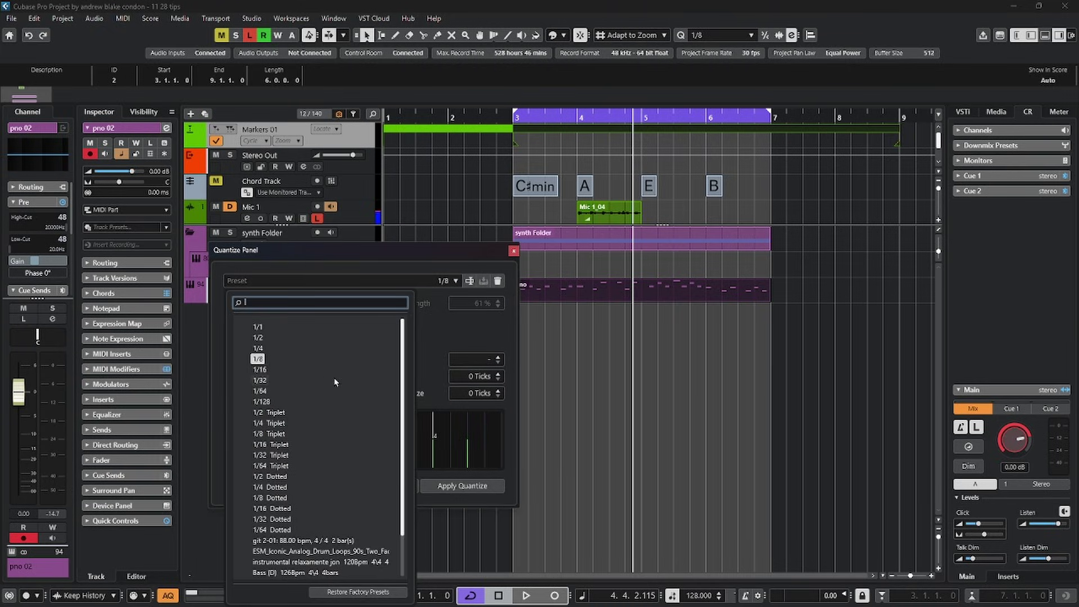
pyautogui.scroll(-2, 335, 380)
pyautogui.scroll(2, 336, 377)
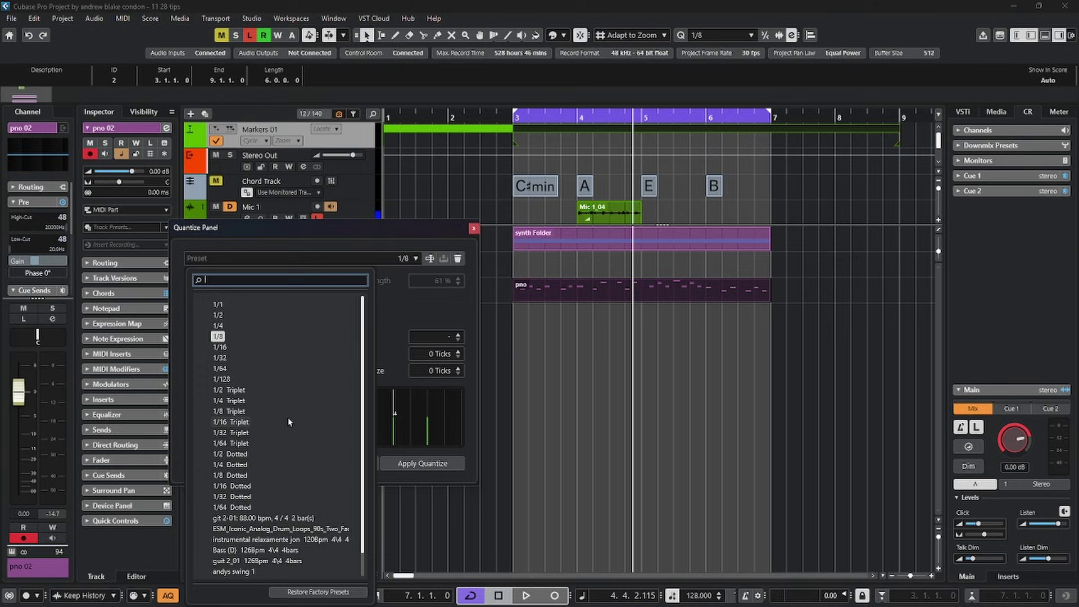
pyautogui.click(316, 232)
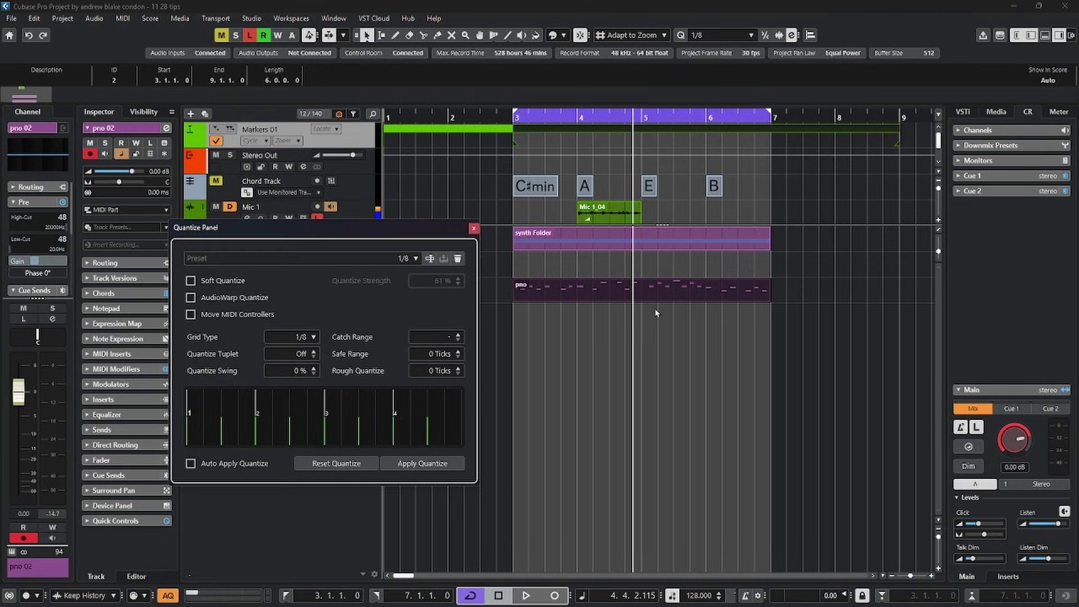
pyautogui.click(474, 229)
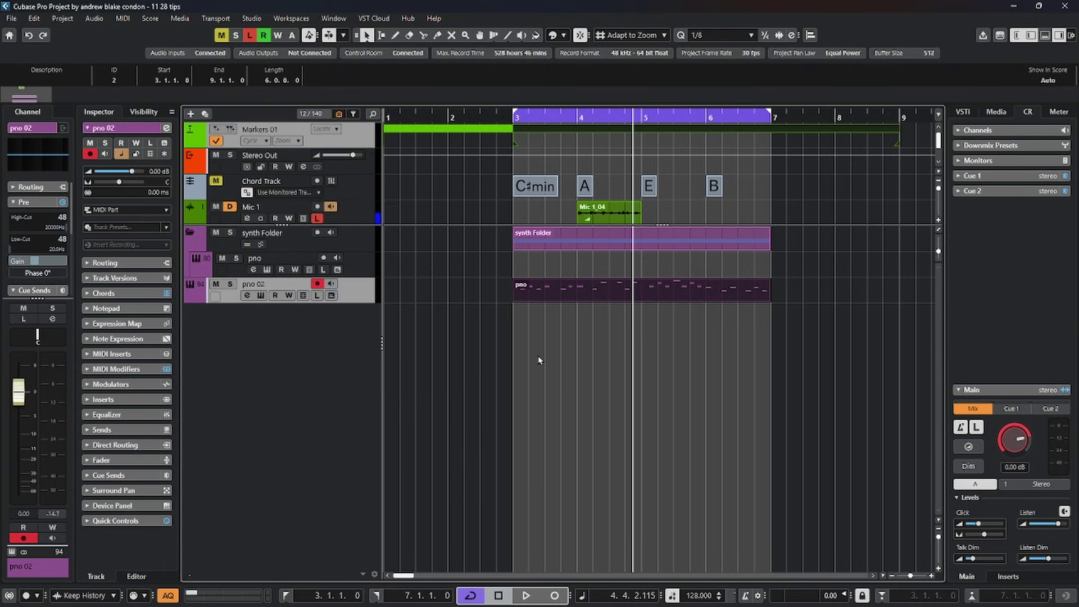
# Search the loops and samples for "hh" and create a Sampler Track from MHH_4_HHC.wav.
pyautogui.click(996, 112)
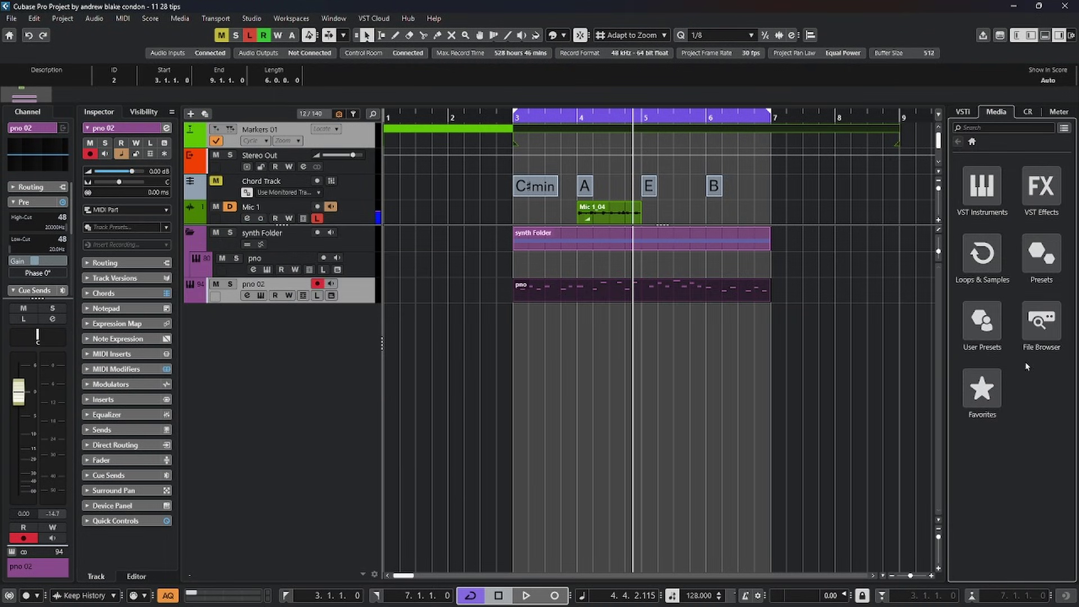
pyautogui.click(982, 254)
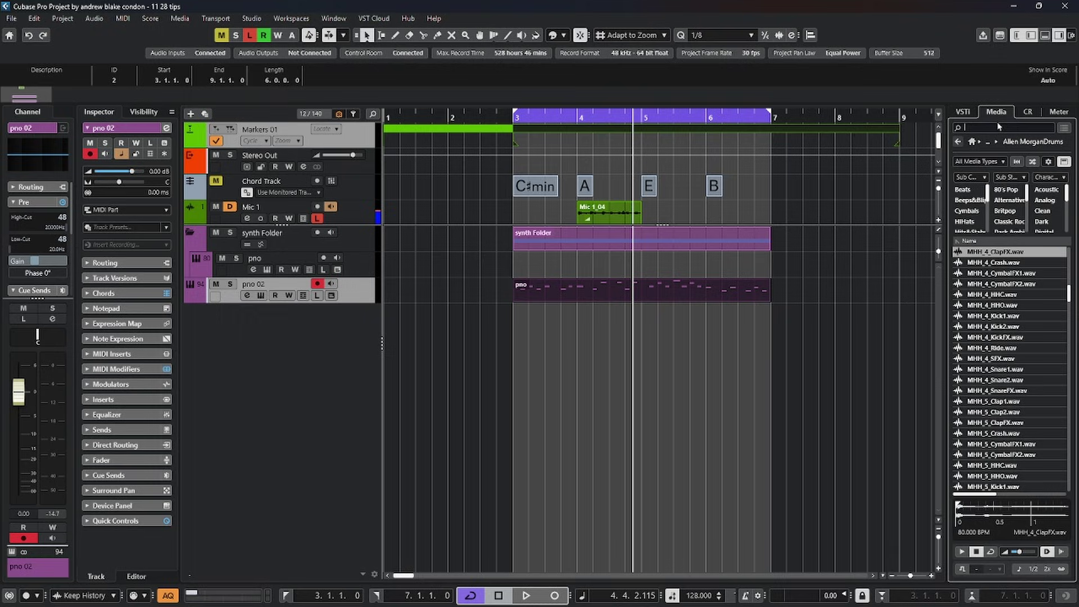
pyautogui.click(999, 127)
pyautogui.write('hh')
pyautogui.rightClick(993, 294)
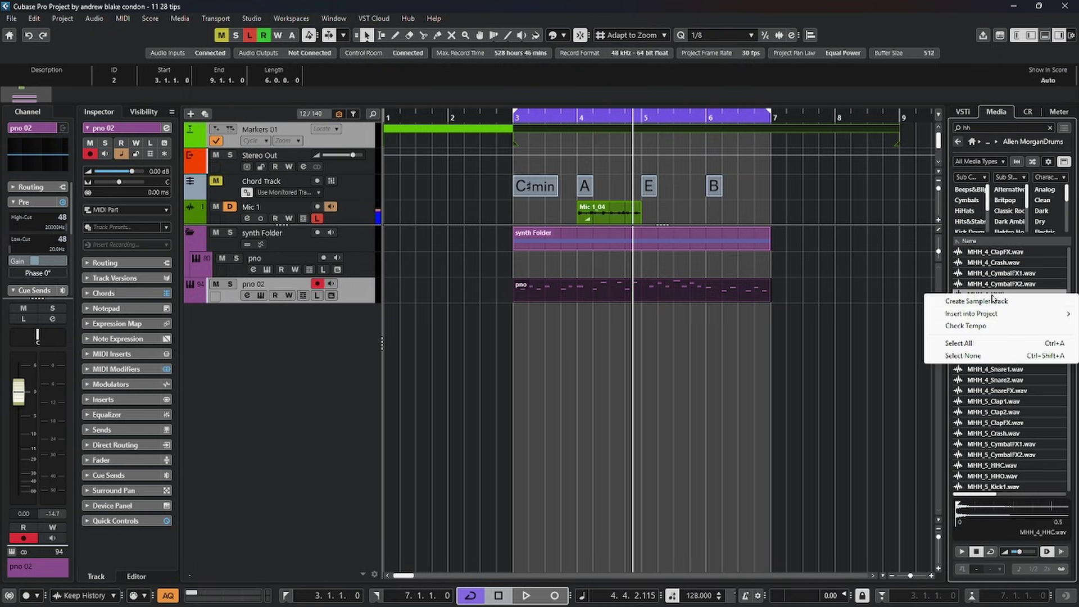
pyautogui.click(992, 300)
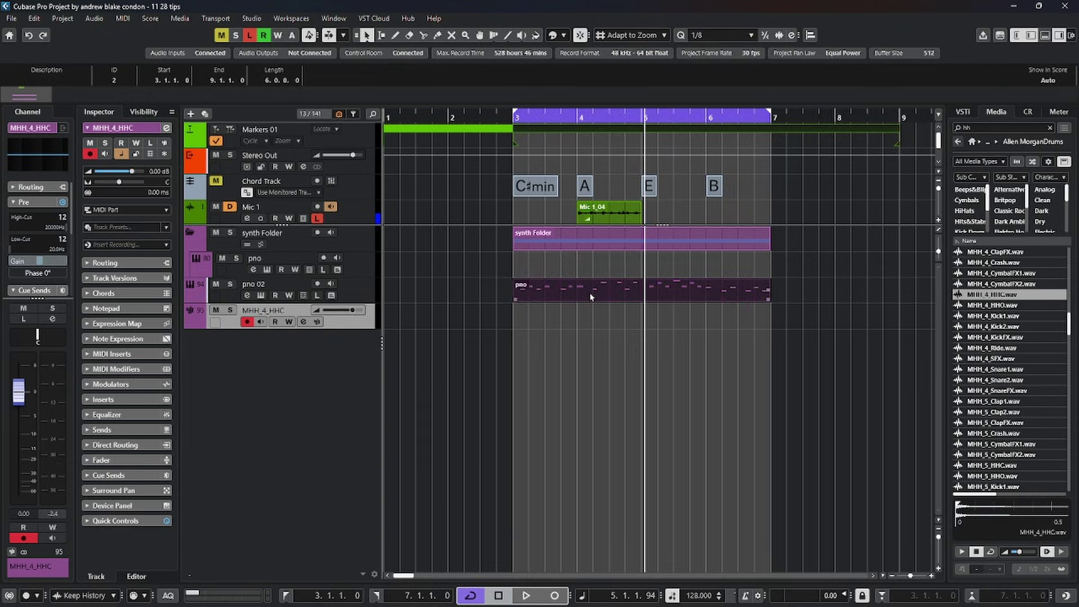
# Record a hi-hat part on the MHH_4_HHC track from bar 3, cut it down to its first bar and check its notes.
pyautogui.press('KP_Multiply')
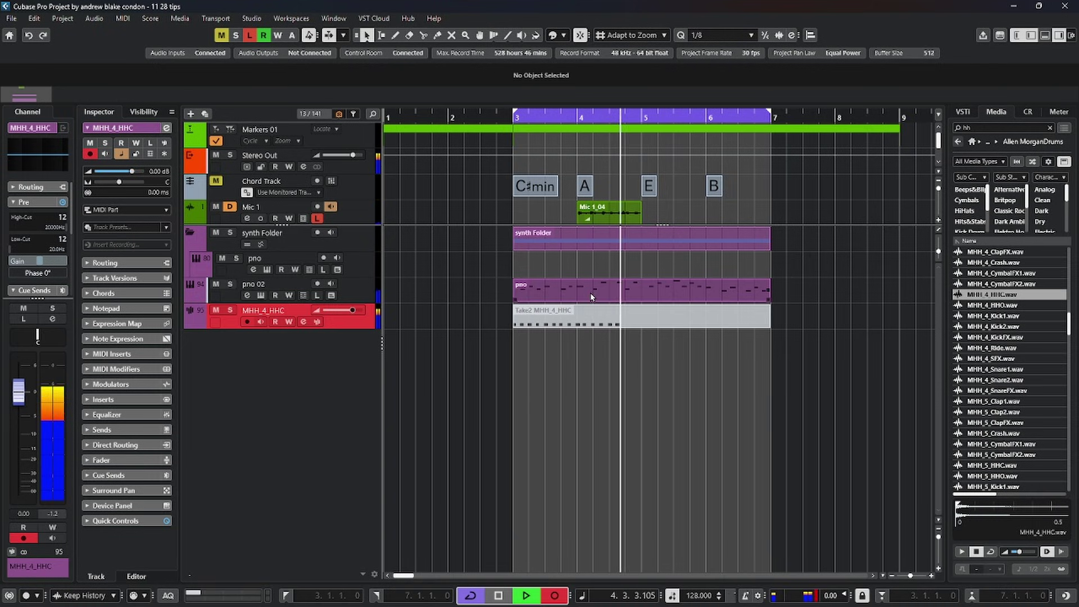
pyautogui.press('space')
pyautogui.press('3')
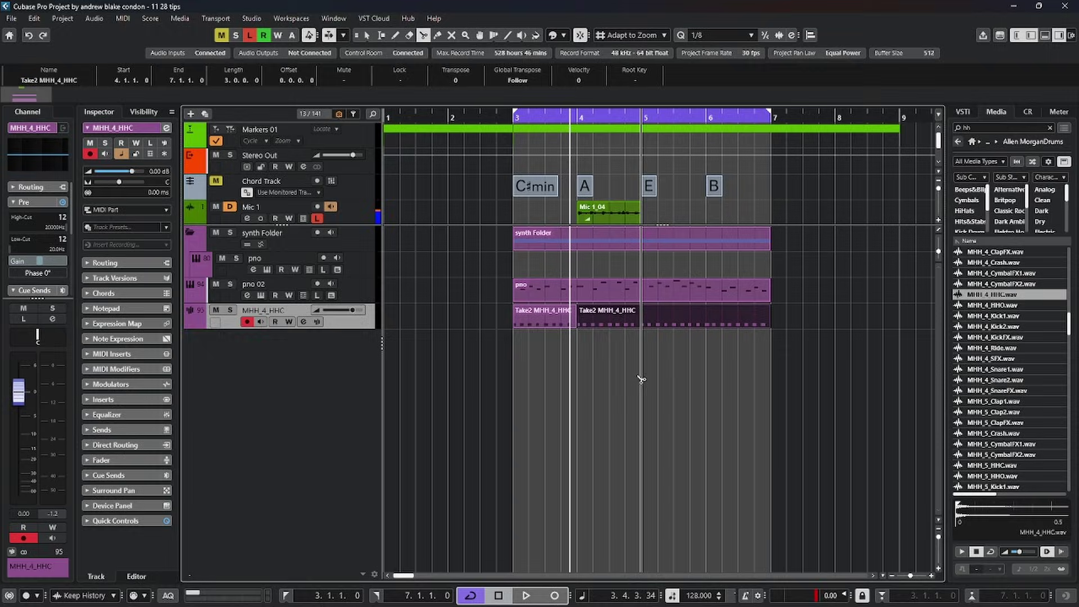
pyautogui.press('1')
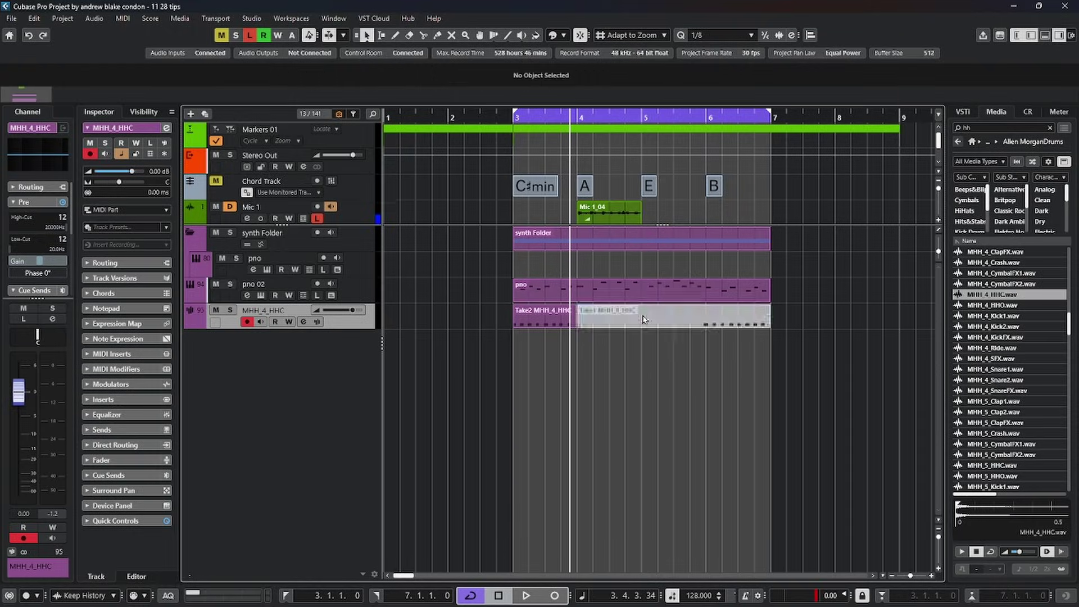
pyautogui.doubleClick(537, 312)
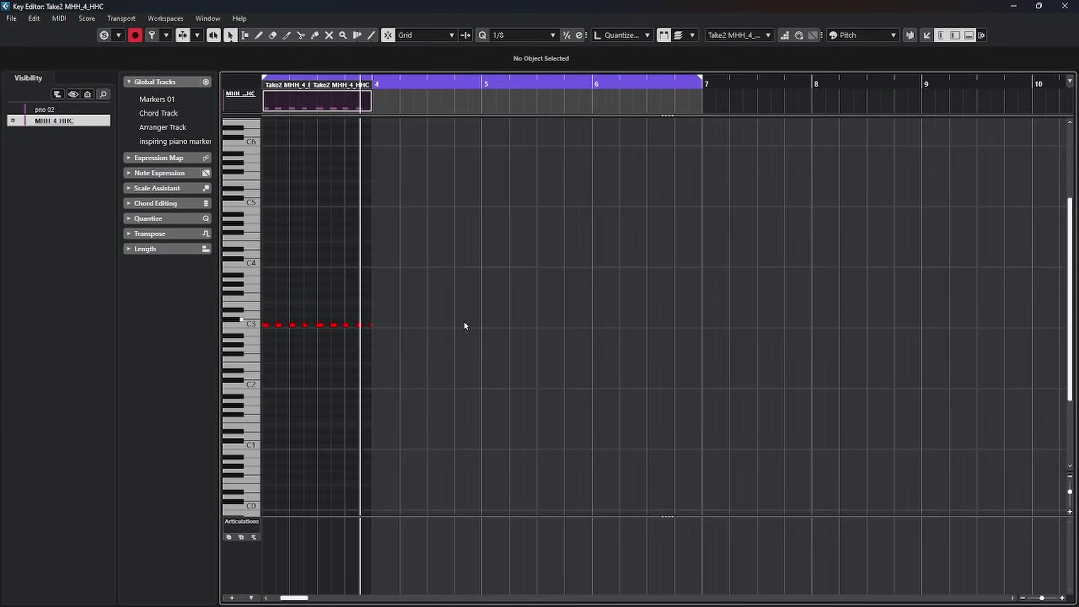
pyautogui.hotkey('shift', 'e')
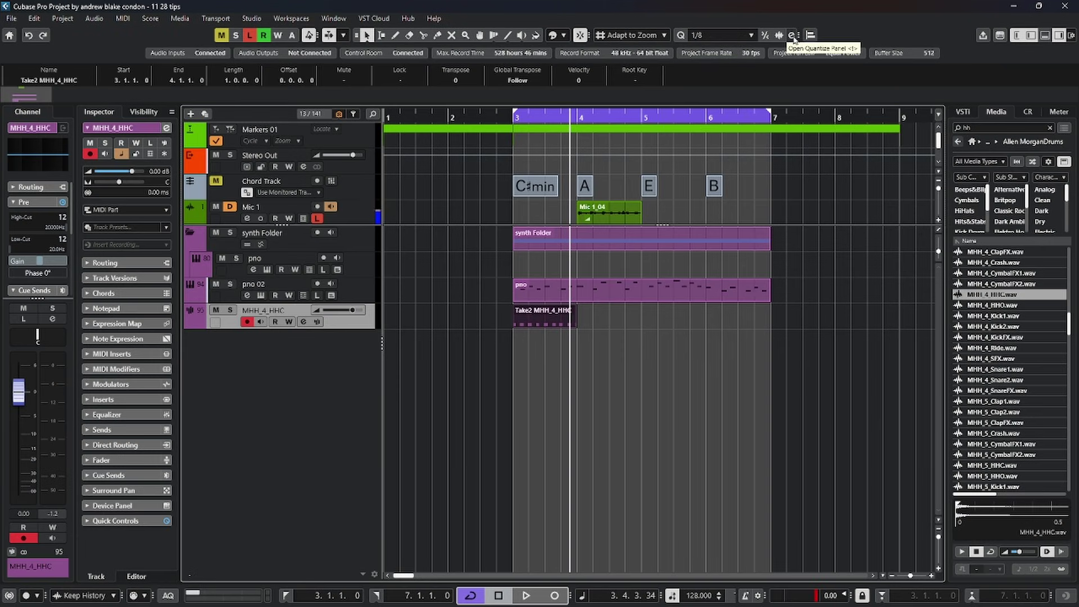
# Create a quantize preset from the one-bar Take2 MHH_4_HHC part in the Quantize Panel and apply it to the pno part.
pyautogui.click(793, 36)
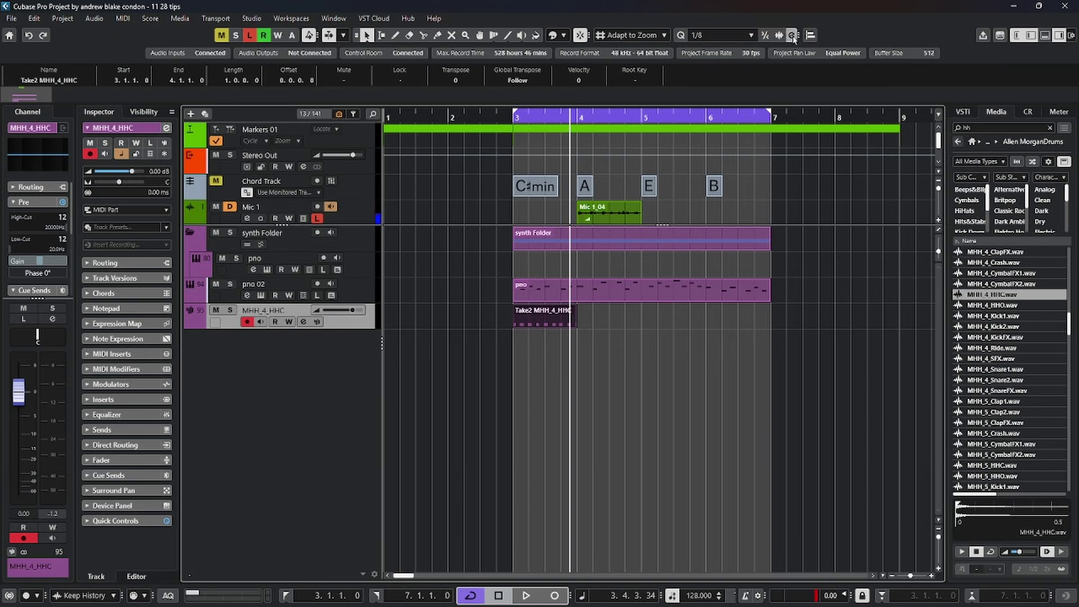
pyautogui.click(537, 315)
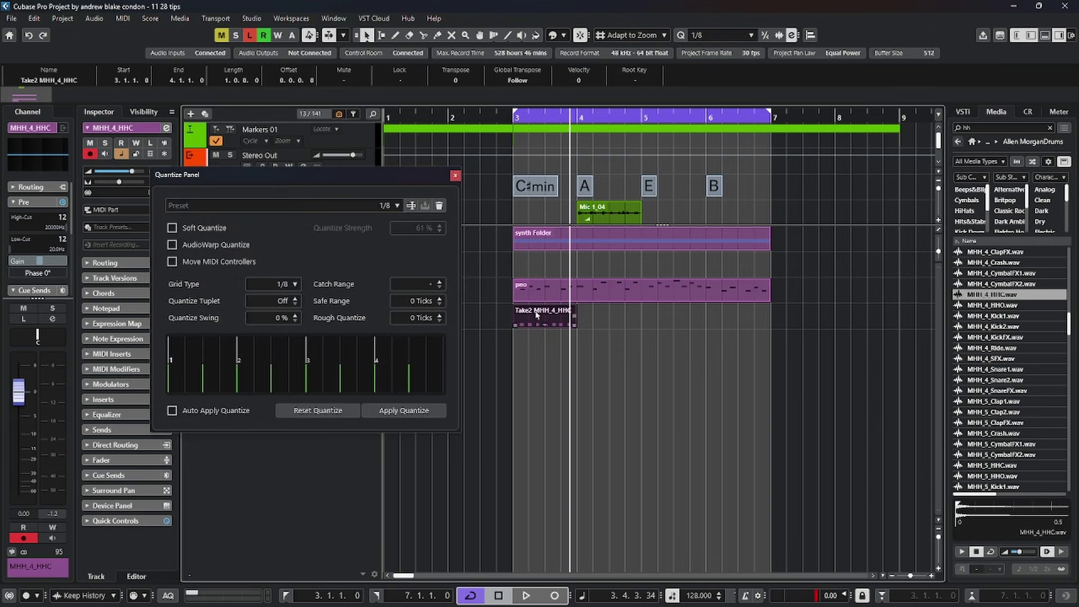
pyautogui.moveTo(528, 318); pyautogui.dragTo(225, 360)
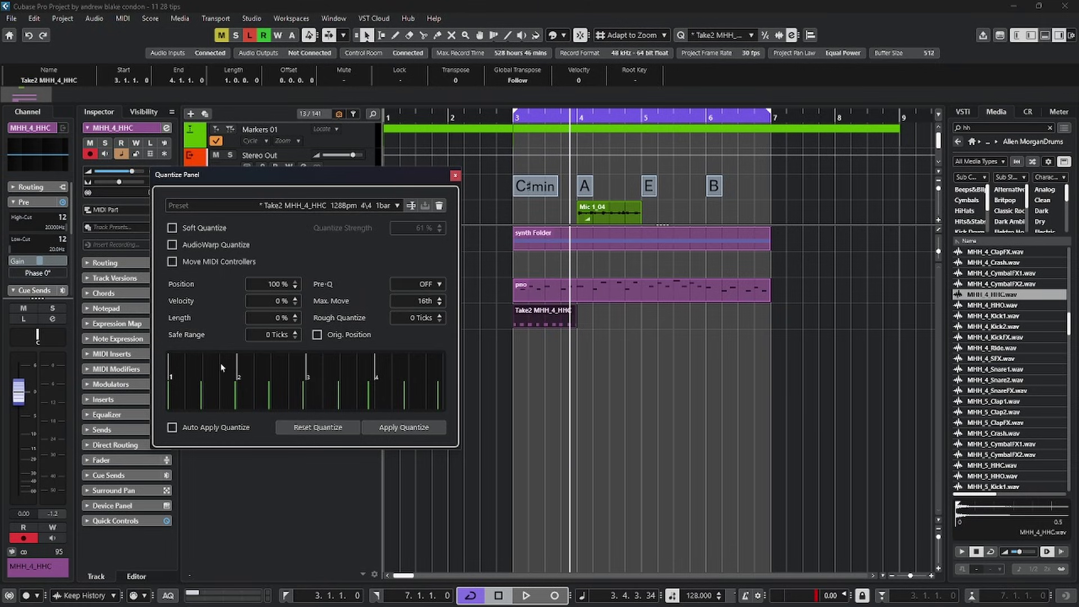
pyautogui.click(322, 205)
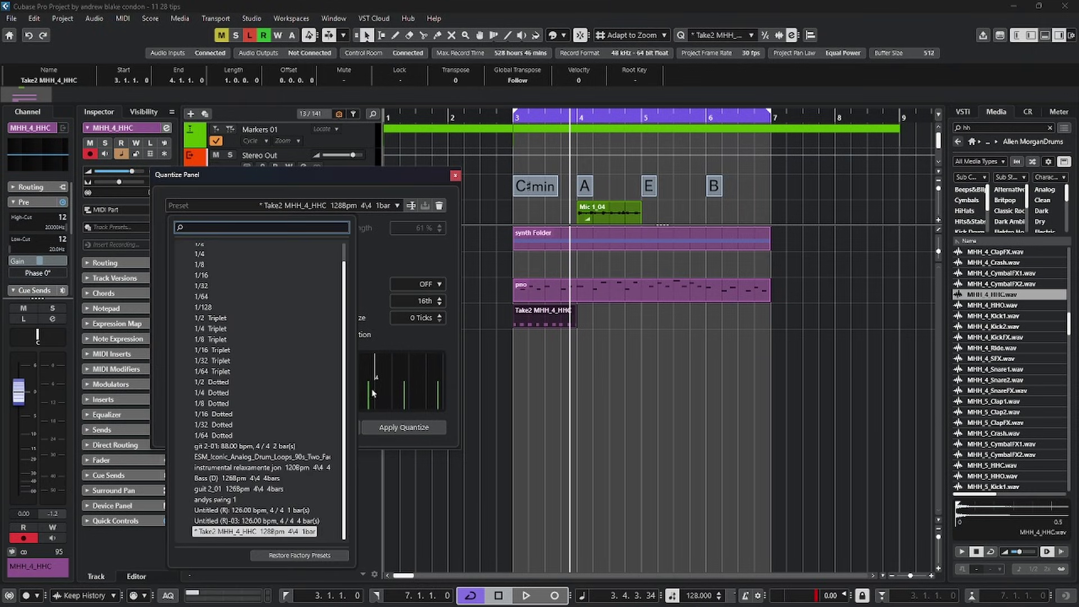
pyautogui.click(612, 292)
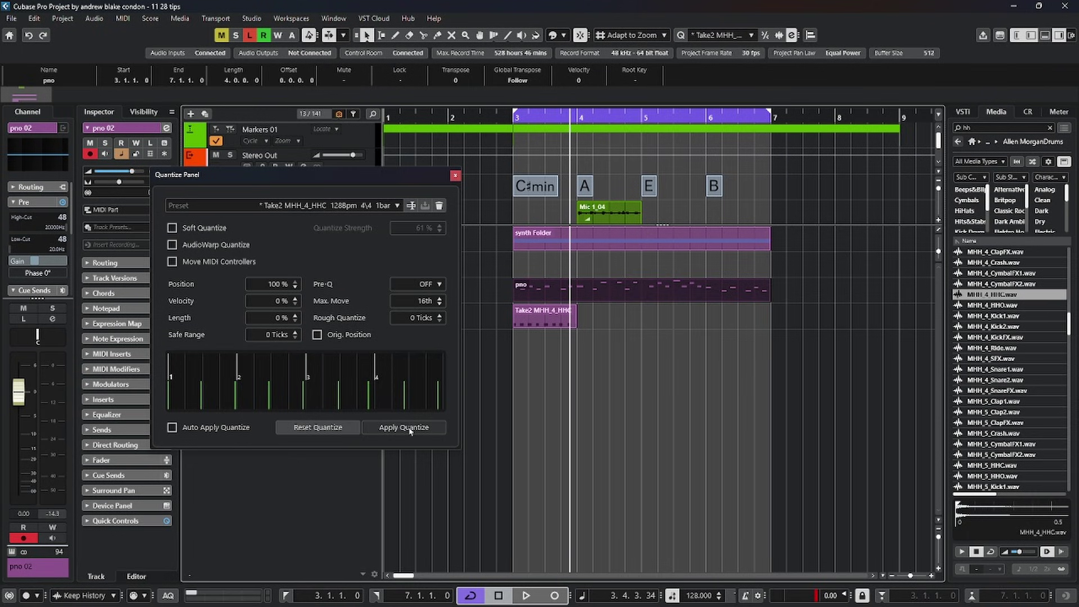
pyautogui.click(410, 428)
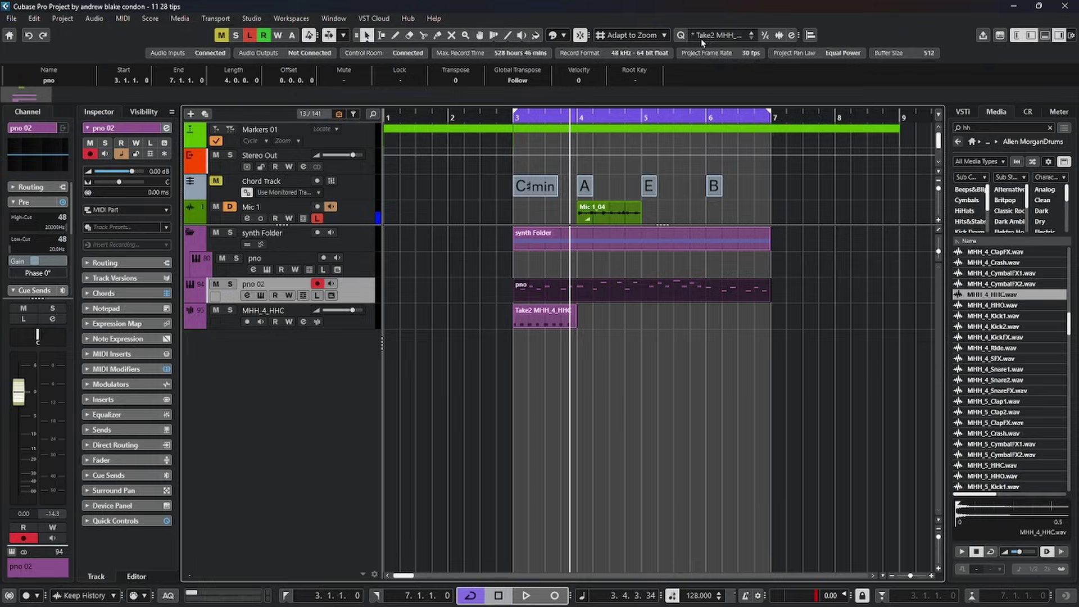
# Compare the pno notes in the Key Editor against the 1/8 grid and the Take2 MHH_4_HHC groove preset, leaving the groove selected.
pyautogui.doubleClick(640, 290)
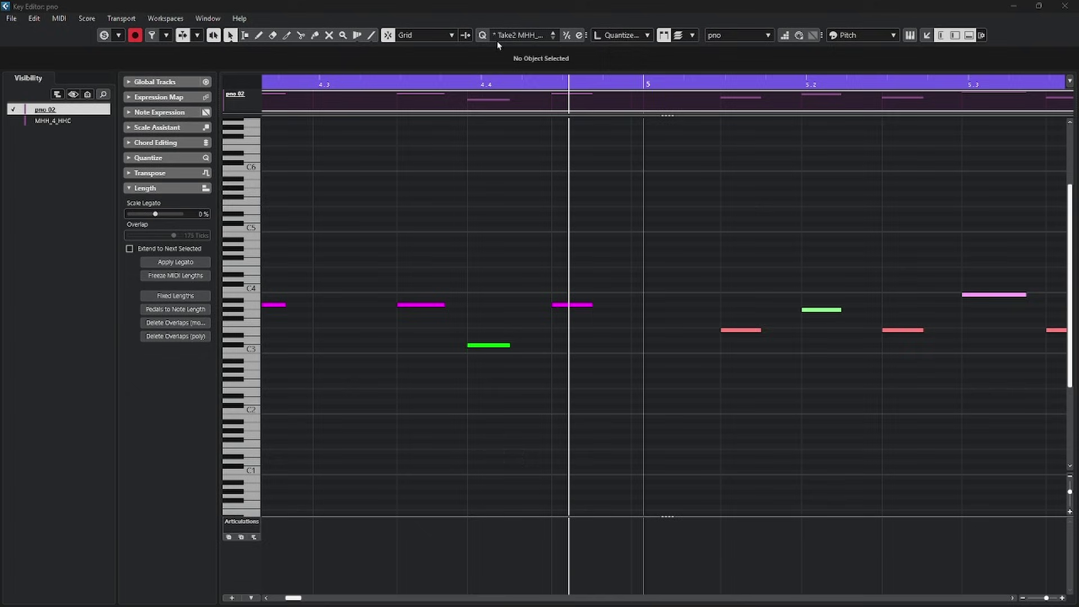
pyautogui.click(513, 35)
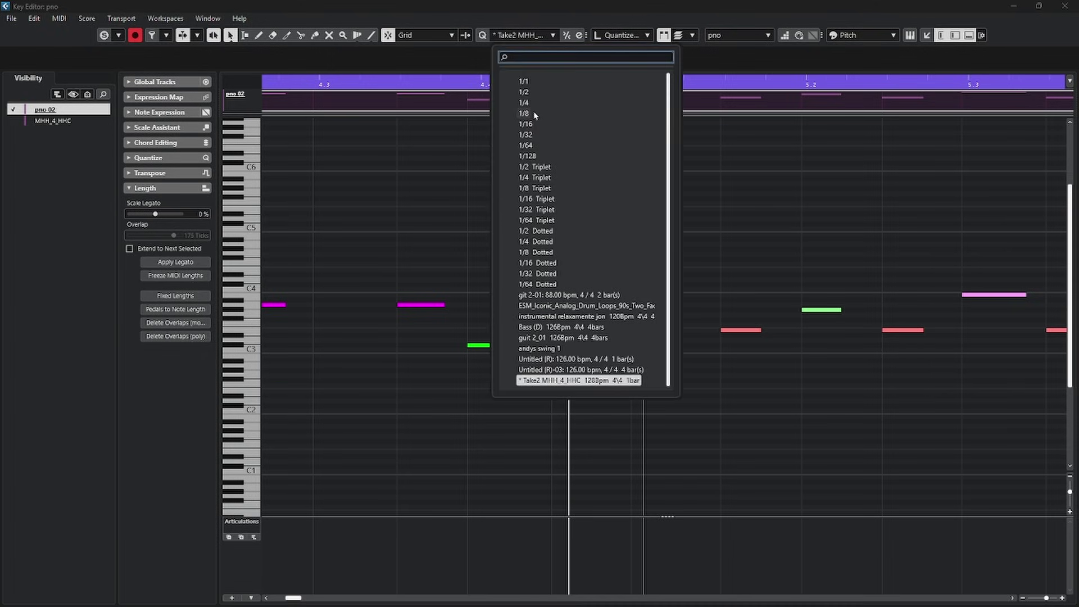
pyautogui.click(524, 114)
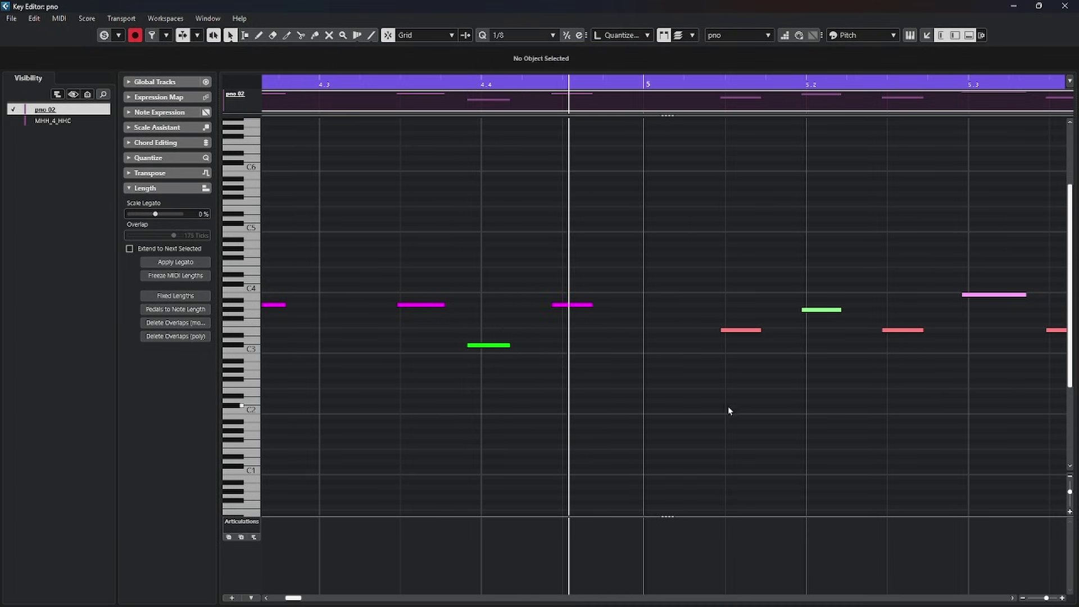
pyautogui.keyDown('ctrl'); pyautogui.scroll(1, 755, 375); pyautogui.keyUp('ctrl')
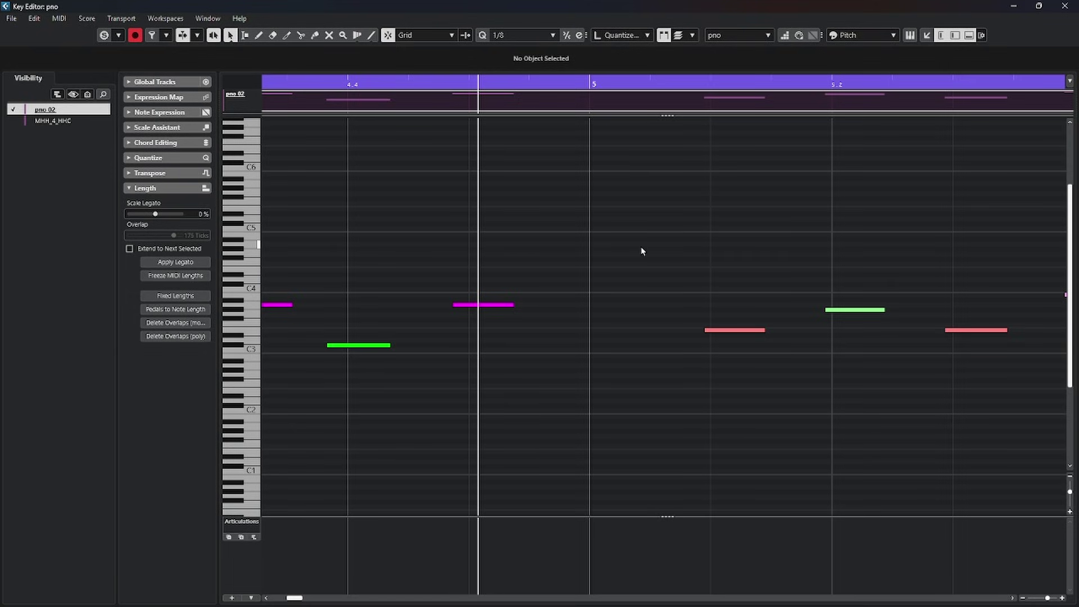
pyautogui.click(523, 35)
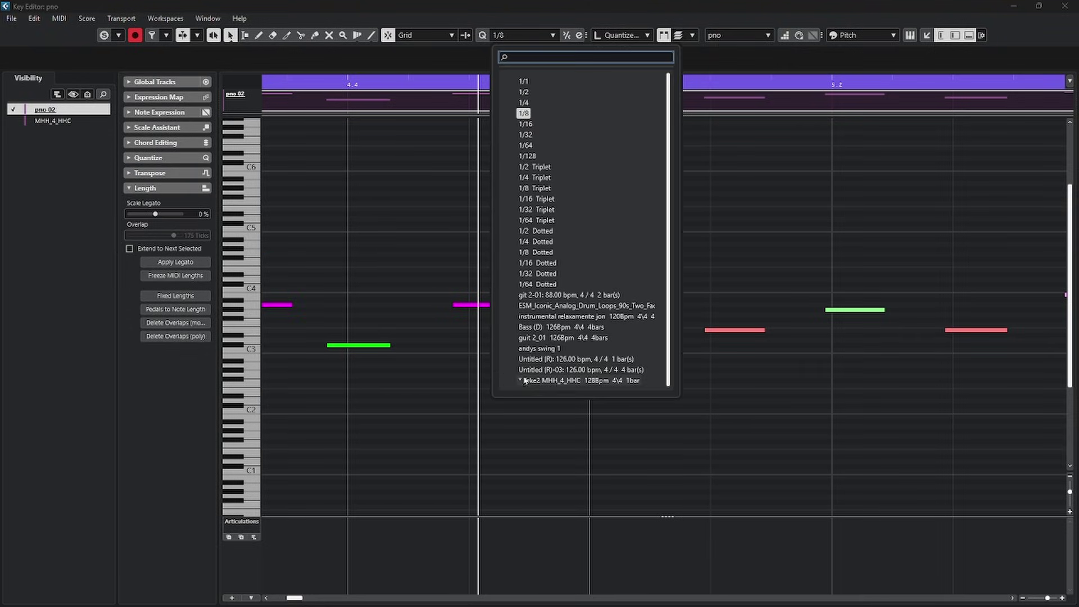
pyautogui.click(562, 381)
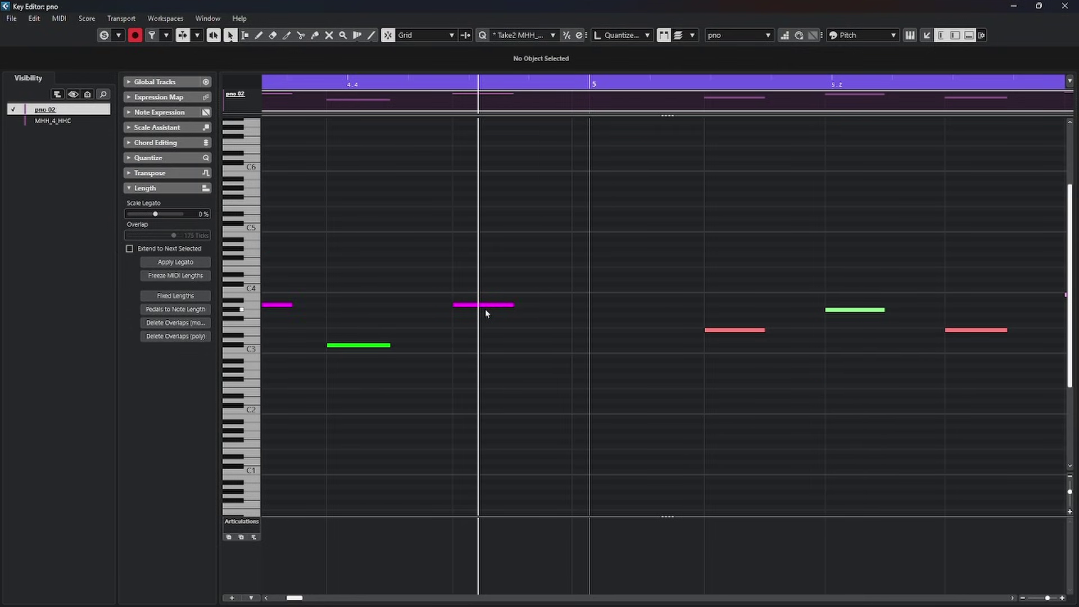
# Examine the Take2 MHH_4_HHC groove settings in the Quantize Panel alongside the pno notes, repositioning the panel over the Key Editor.
pyautogui.scroll(-5, 821, 124)
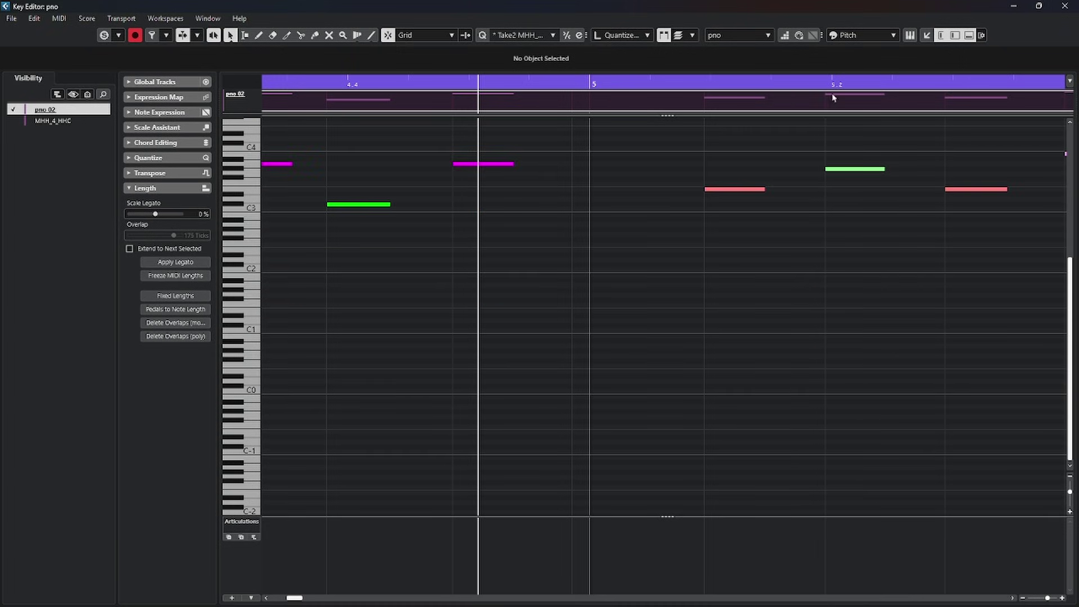
pyautogui.click(579, 35)
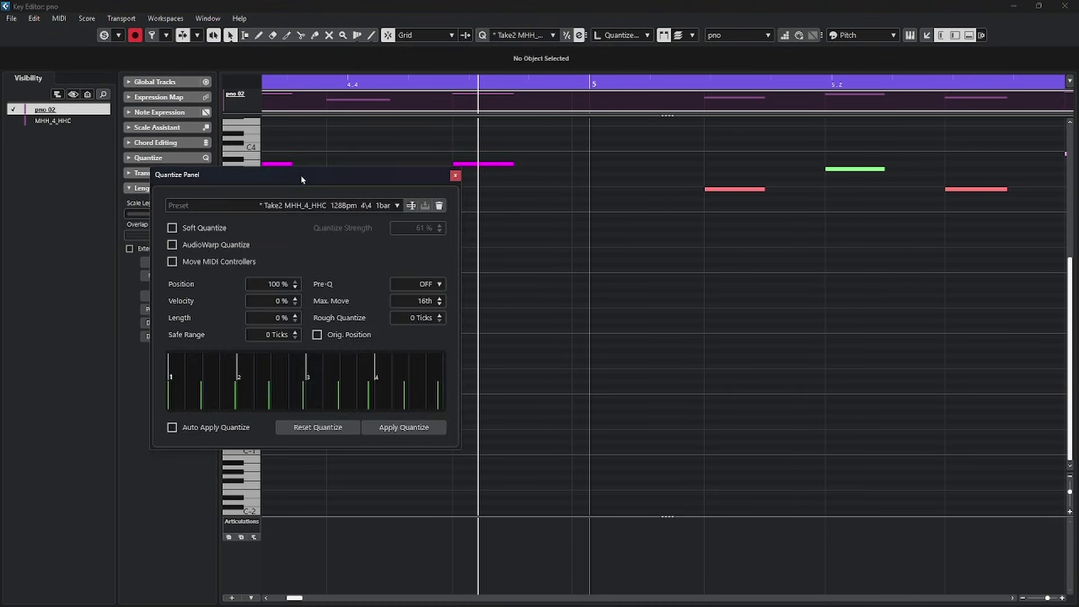
pyautogui.moveTo(299, 175); pyautogui.dragTo(436, 239)
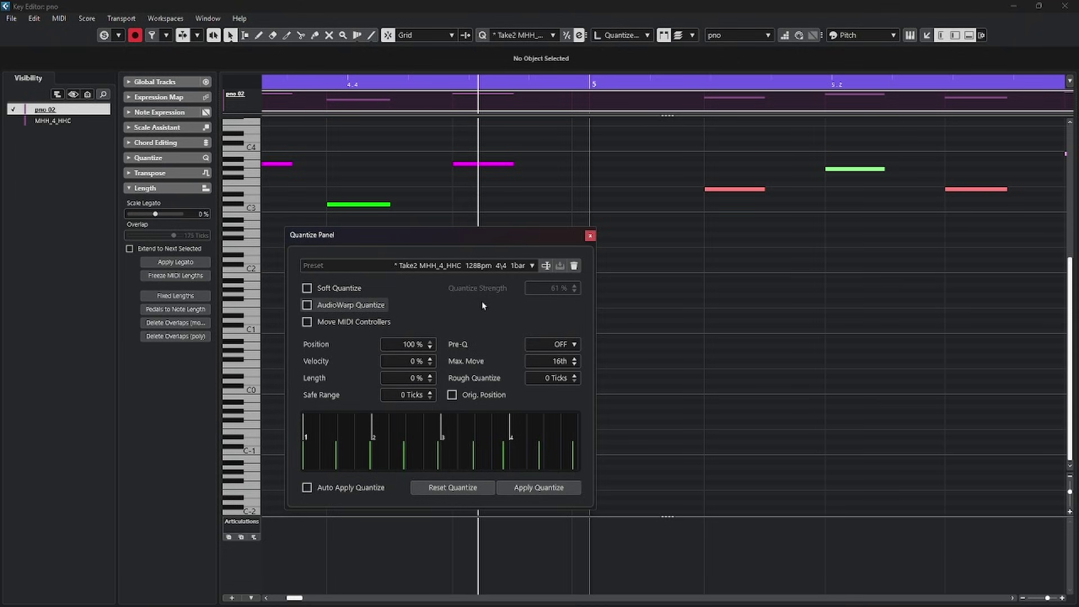
pyautogui.moveTo(409, 234); pyautogui.dragTo(342, 183)
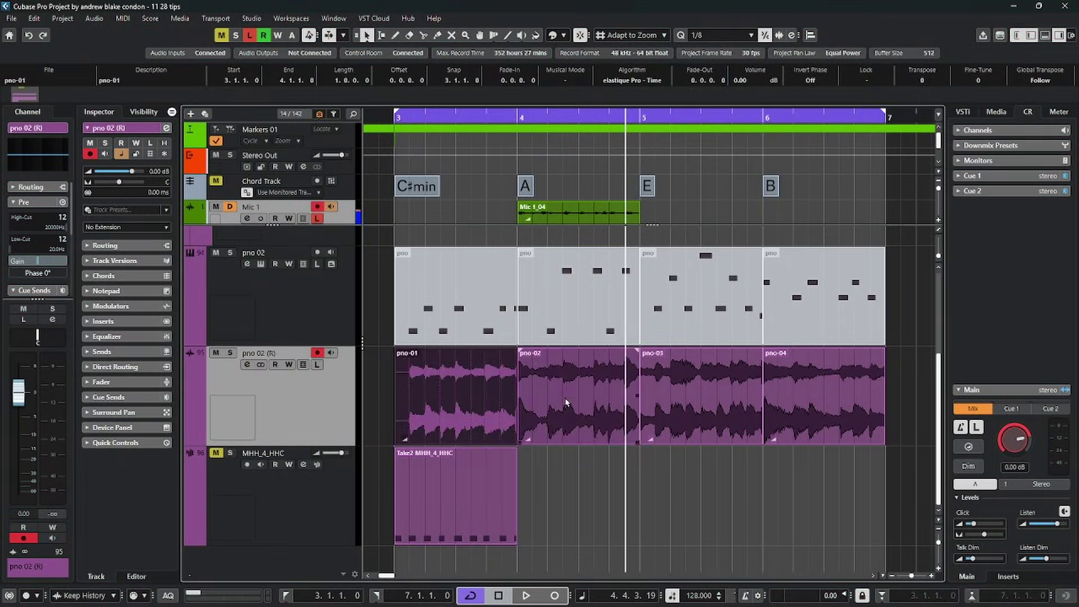
# Add a fade-in of about 0.1.2.0 to both the pno-01 and pno-02 audio events on the pno 02 (R) track.
pyautogui.click(566, 403)
pyautogui.moveTo(398, 351); pyautogui.dragTo(403, 388)
pyautogui.moveTo(515, 349)
pyautogui.mouseDown()
pyautogui.moveTo(453, 365)
pyautogui.moveTo(511, 369)
pyautogui.moveTo(447, 375)
pyautogui.moveTo(516, 371)
pyautogui.mouseUp()
pyautogui.moveTo(400, 351)
pyautogui.mouseDown()
pyautogui.moveTo(425, 370)
pyautogui.moveTo(397, 354)
pyautogui.mouseUp()
pyautogui.moveTo(379, 394); pyautogui.dragTo(560, 404)
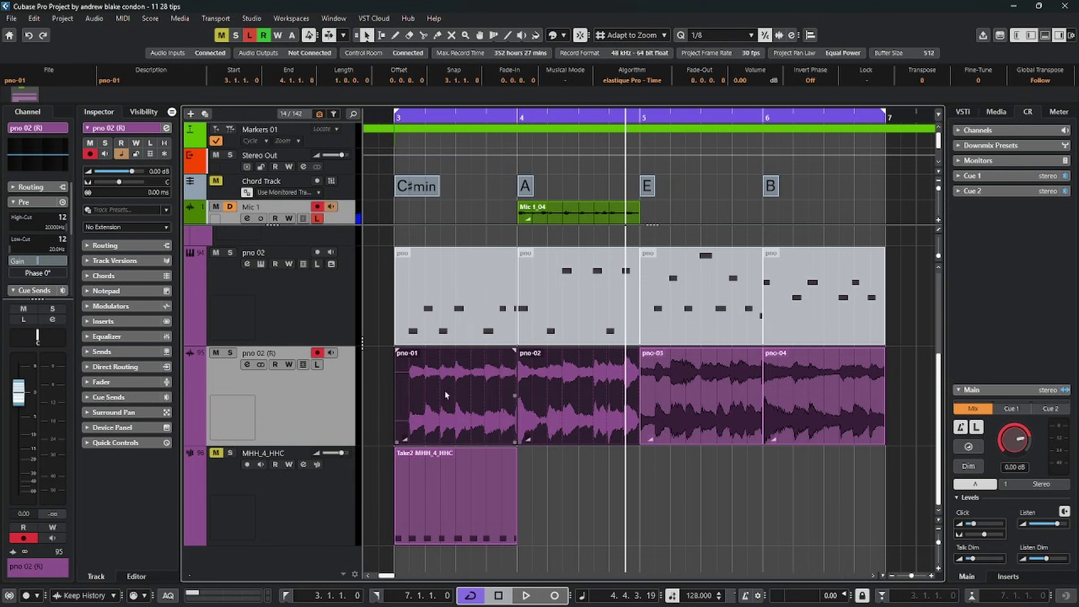
pyautogui.moveTo(397, 350); pyautogui.dragTo(464, 384)
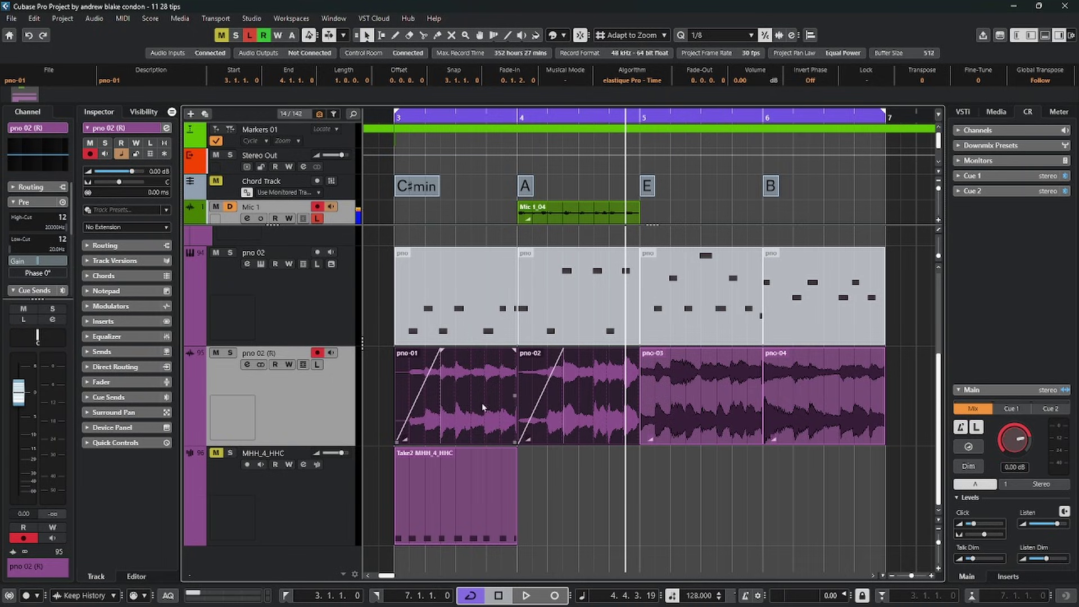
# Set Show Fades to On Mouse Over in the Event Display audio preferences and apply the change.
pyautogui.click(34, 18)
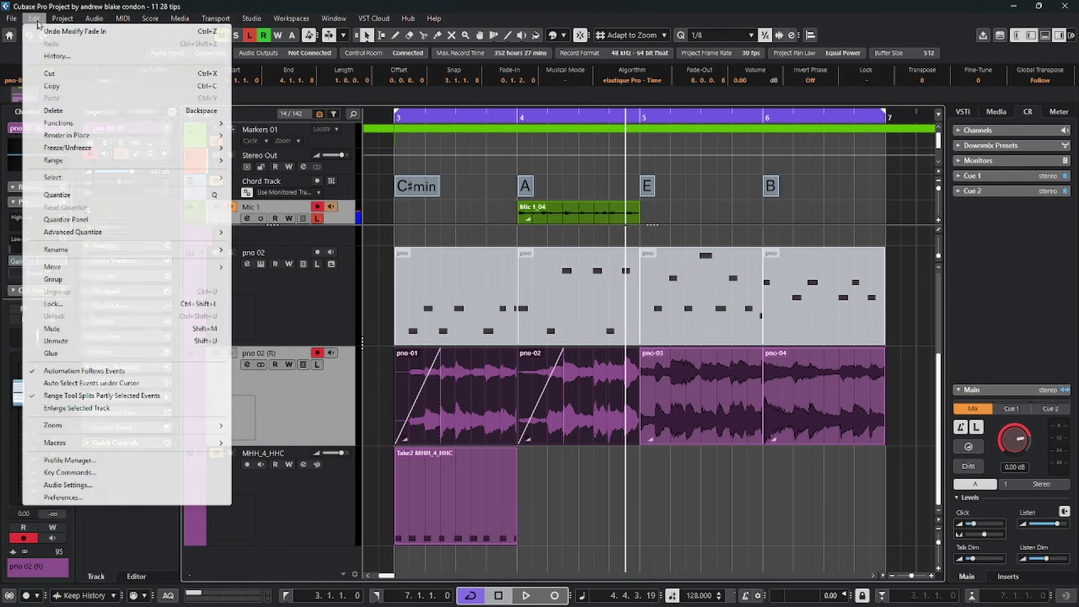
pyautogui.click(67, 490)
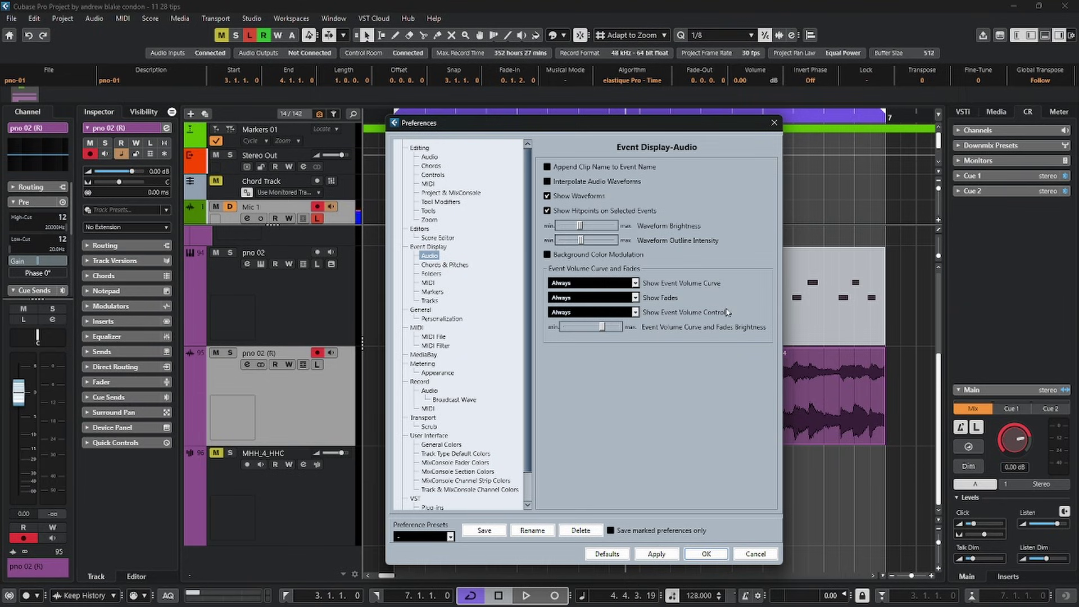
pyautogui.click(595, 298)
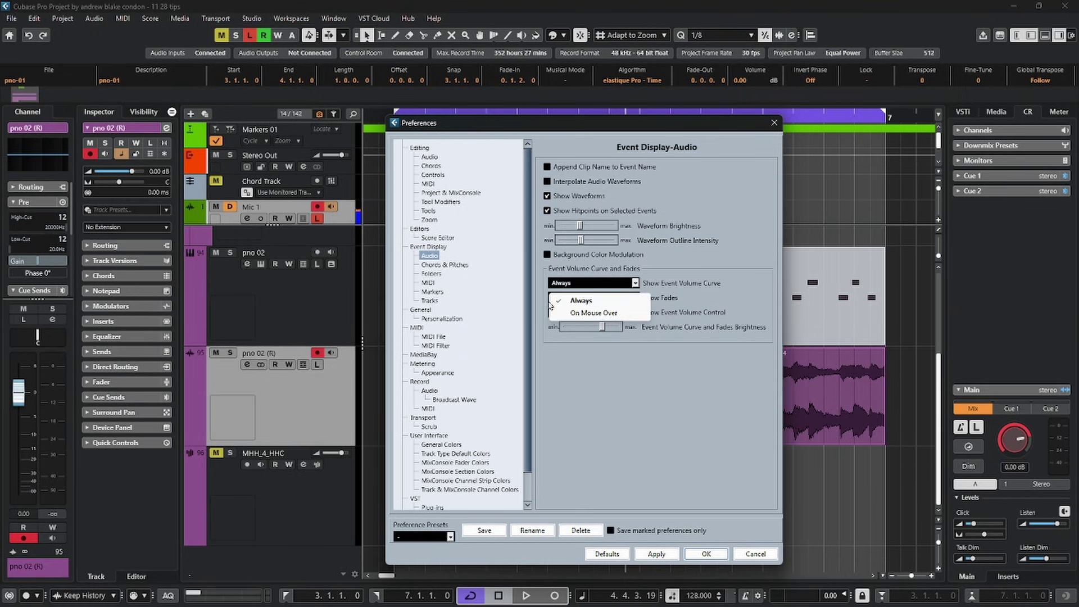
pyautogui.click(600, 314)
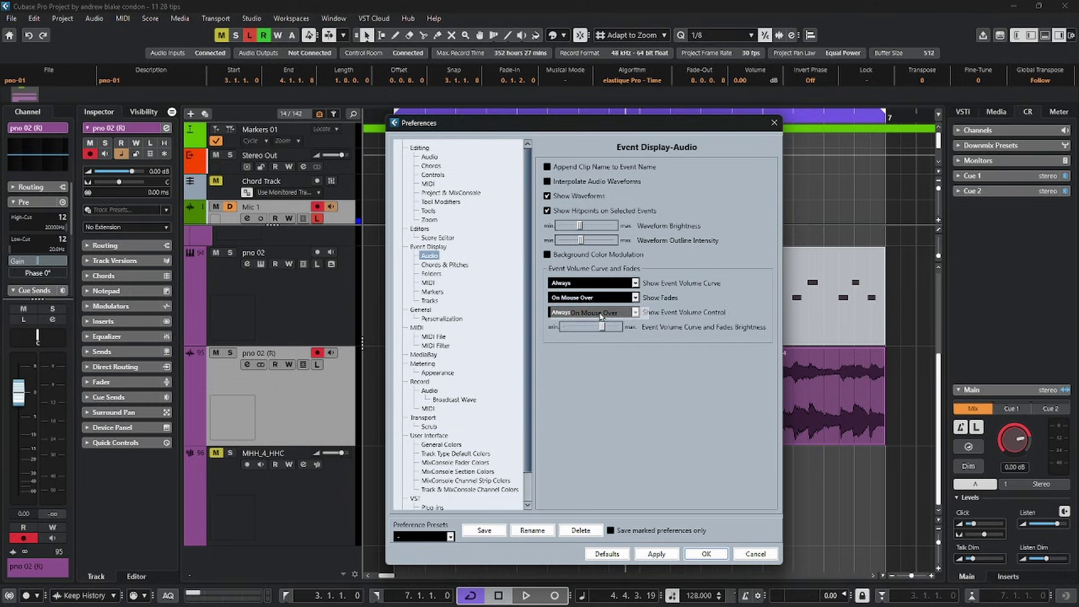
pyautogui.click(655, 555)
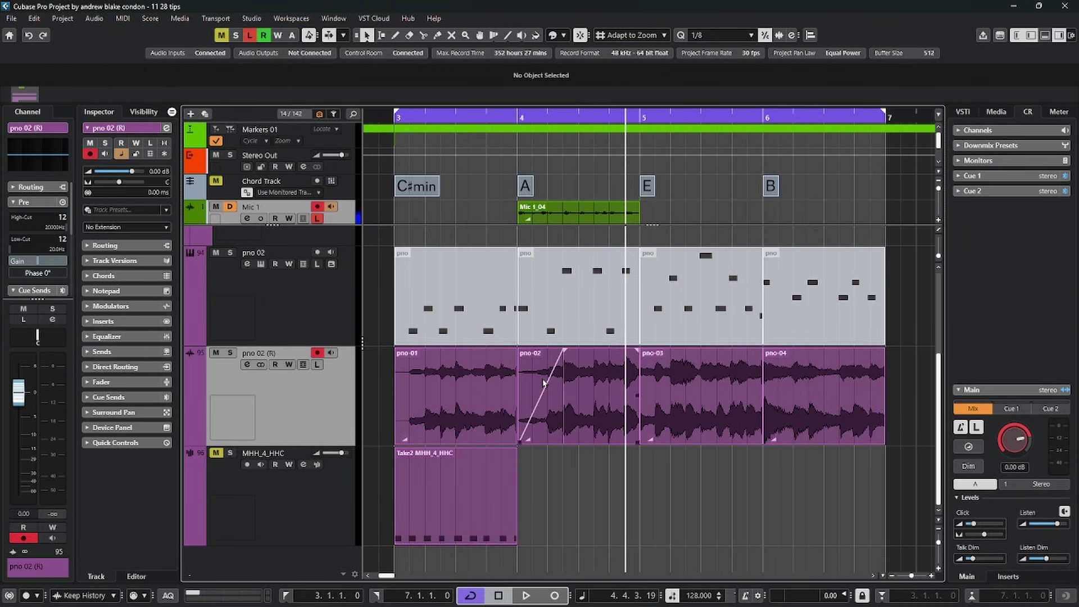
# Remove the fade-in from the pno-02 event, and try its volume at -1.65 dB before resetting it to 0.00 dB.
pyautogui.click(565, 348)
pyautogui.moveTo(565, 349); pyautogui.dragTo(518, 360)
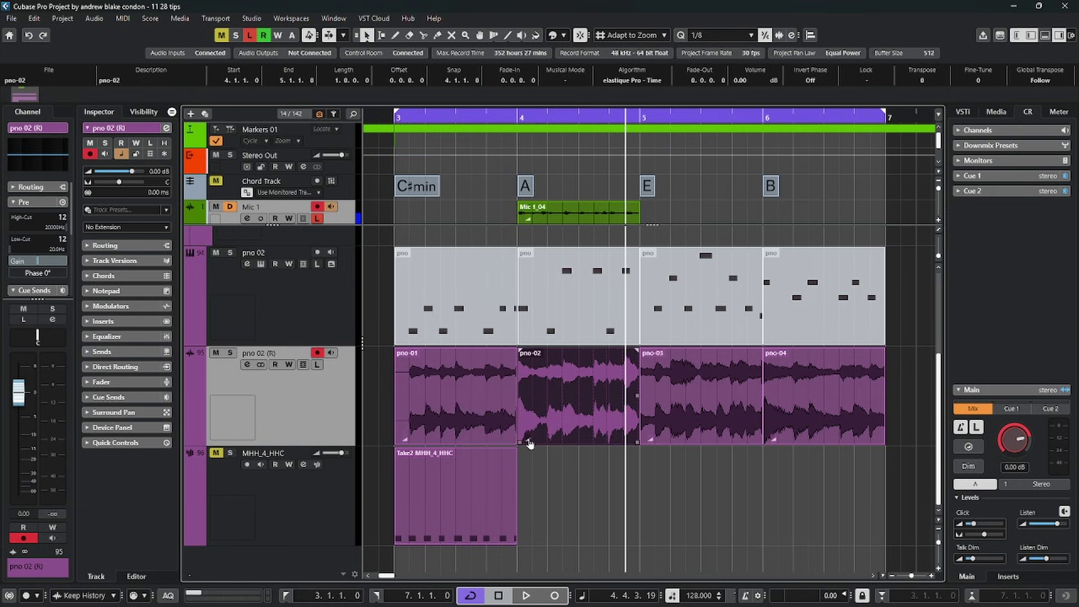
pyautogui.moveTo(530, 444)
pyautogui.mouseDown()
pyautogui.moveTo(529, 433)
pyautogui.moveTo(528, 455)
pyautogui.moveTo(529, 437)
pyautogui.mouseUp()
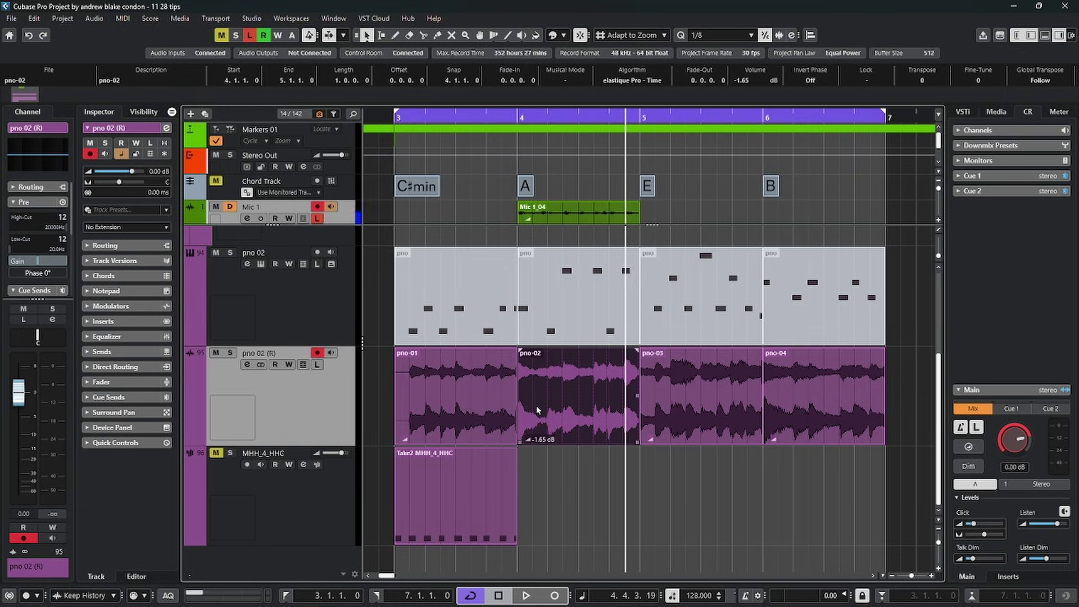
pyautogui.keyDown('ctrl'); pyautogui.click(747, 82); pyautogui.keyUp('ctrl')
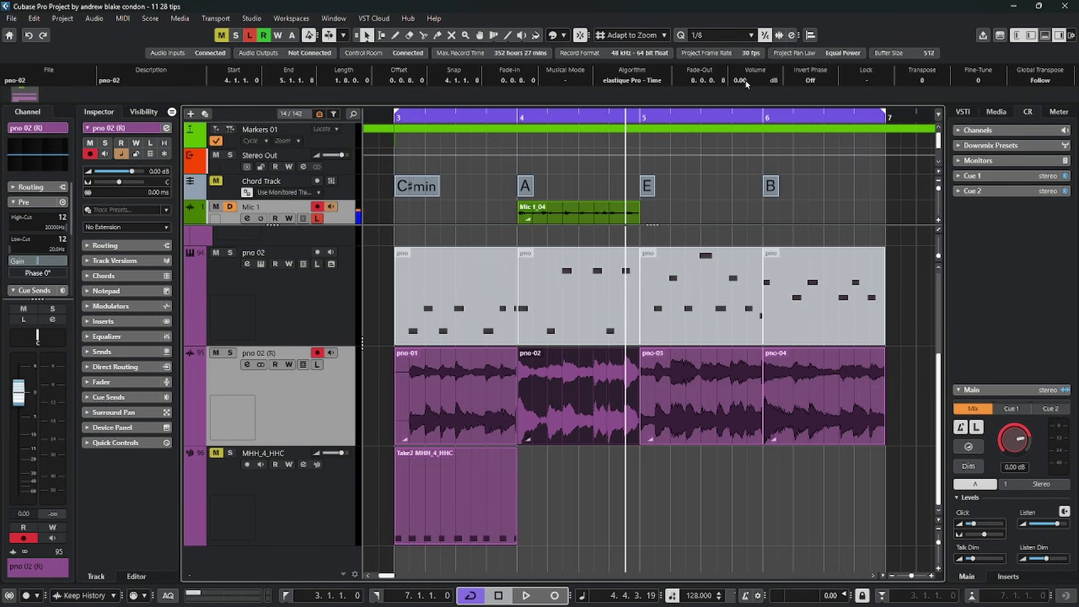